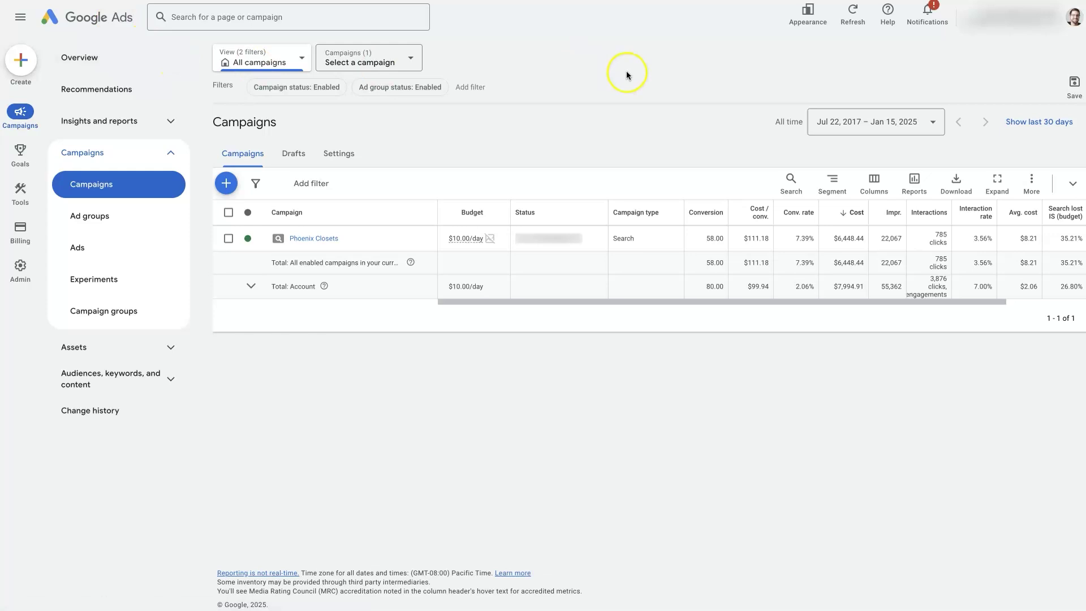
Highlight the campaign's 58.00 conversions and $111.18 cost per conversion figures
{"action": "mouse_move", "coordinate": [702, 242]}
{"action": "left_click_drag", "start_coordinate": [702, 243], "coordinate": [721, 245]}
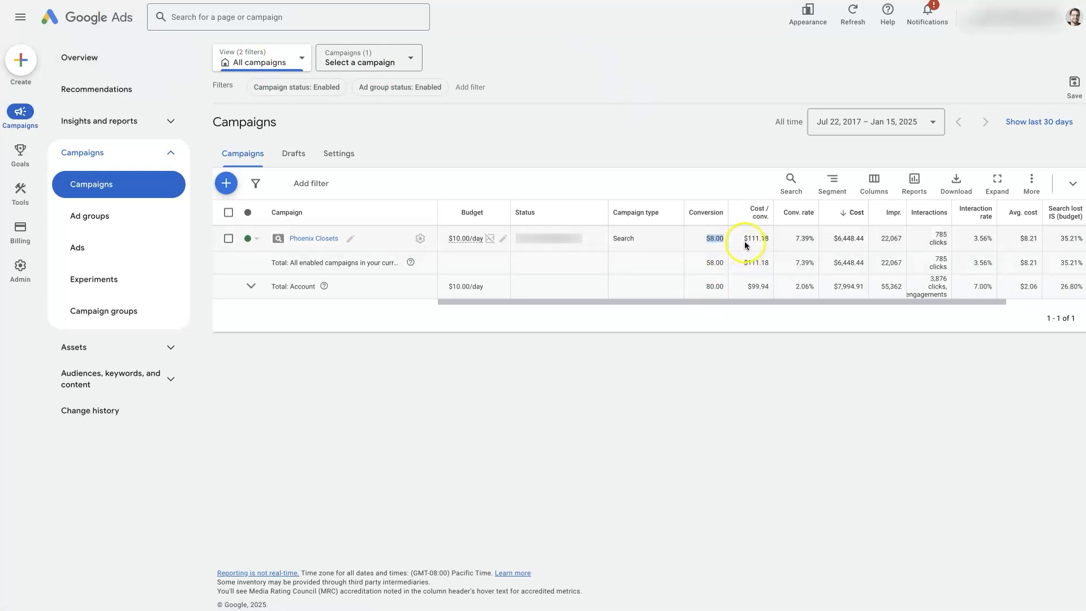
{"action": "left_click_drag", "start_coordinate": [744, 238], "coordinate": [762, 238]}
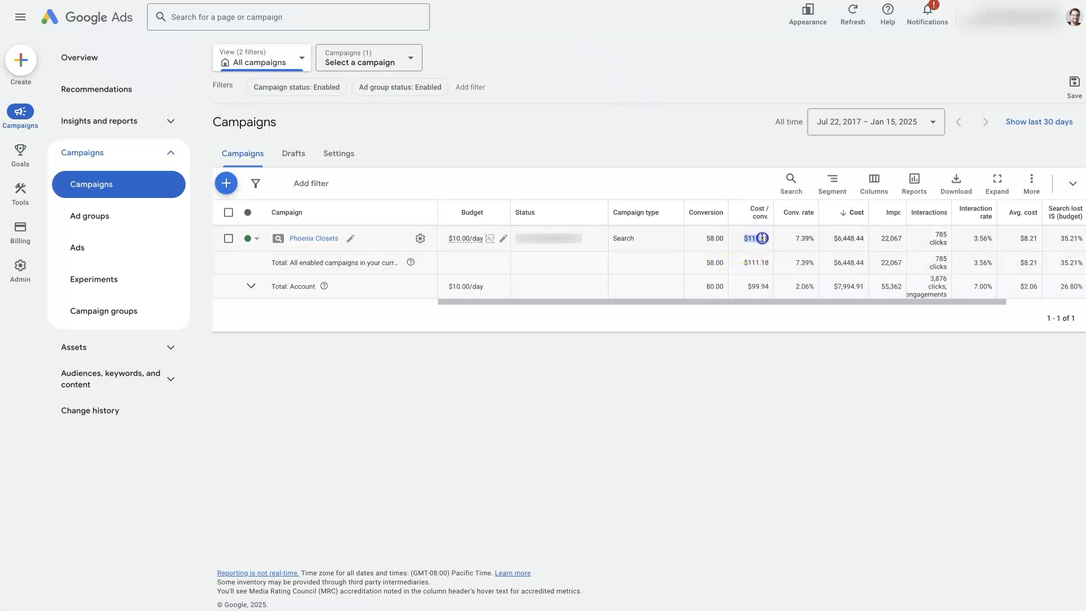
{"action": "left_click", "coordinate": [802, 244]}
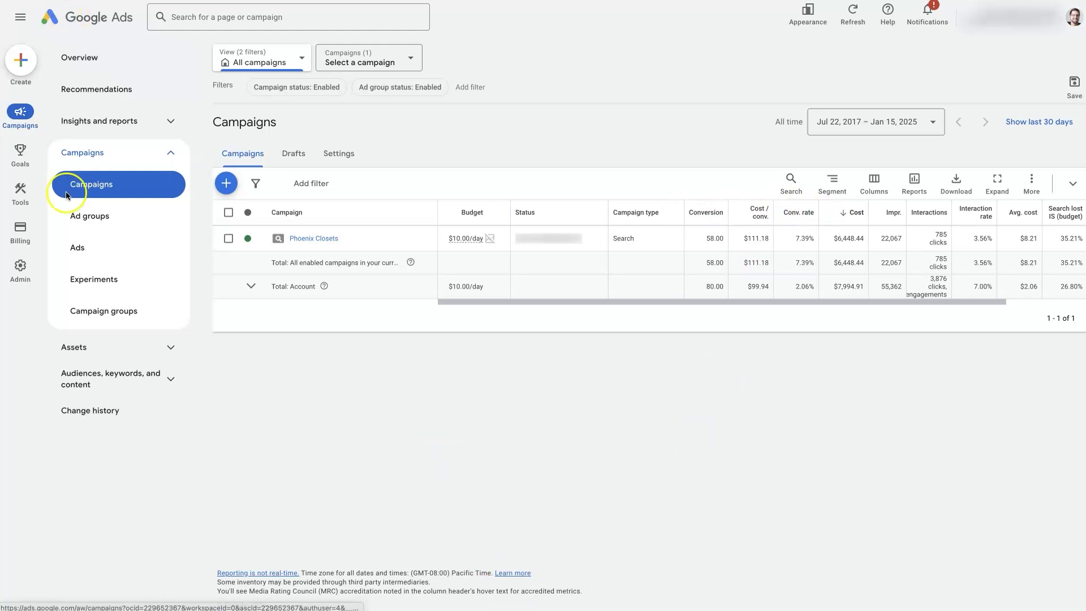
{"action": "mouse_move", "coordinate": [20, 154]}
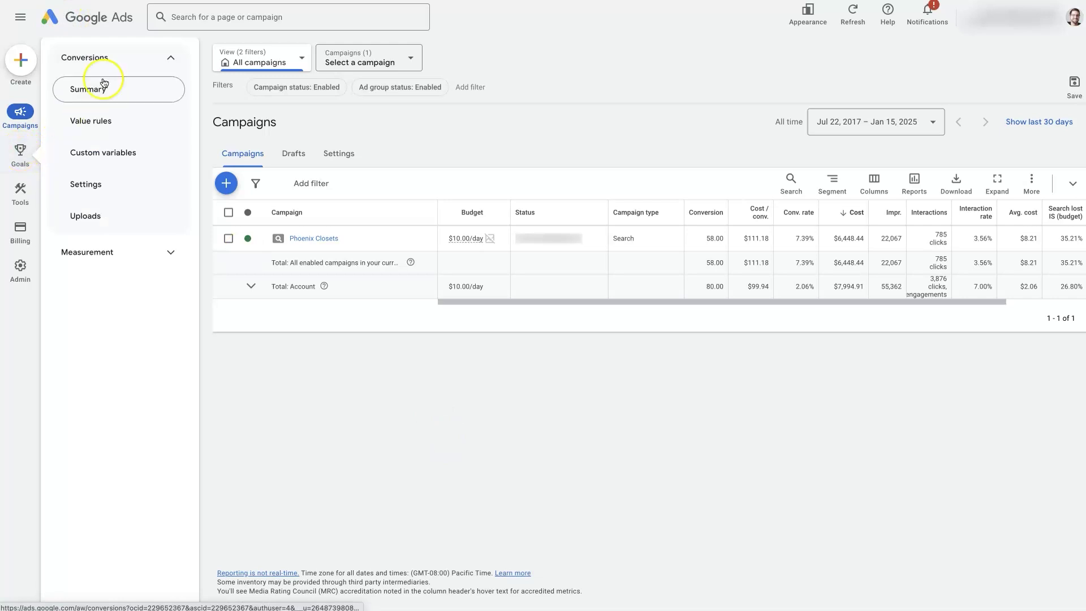
Go from Conversions to Tools, expand Shared library, and reach Audience manager
{"action": "left_click", "coordinate": [84, 58]}
{"action": "left_click", "coordinate": [115, 59]}
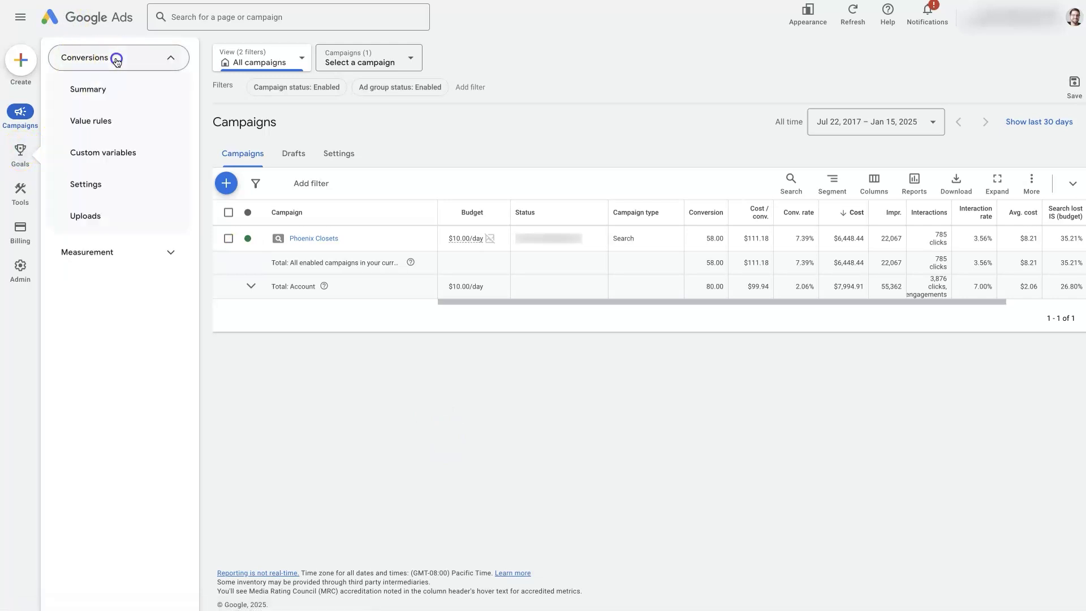
{"action": "left_click", "coordinate": [117, 61]}
{"action": "mouse_move", "coordinate": [21, 194]}
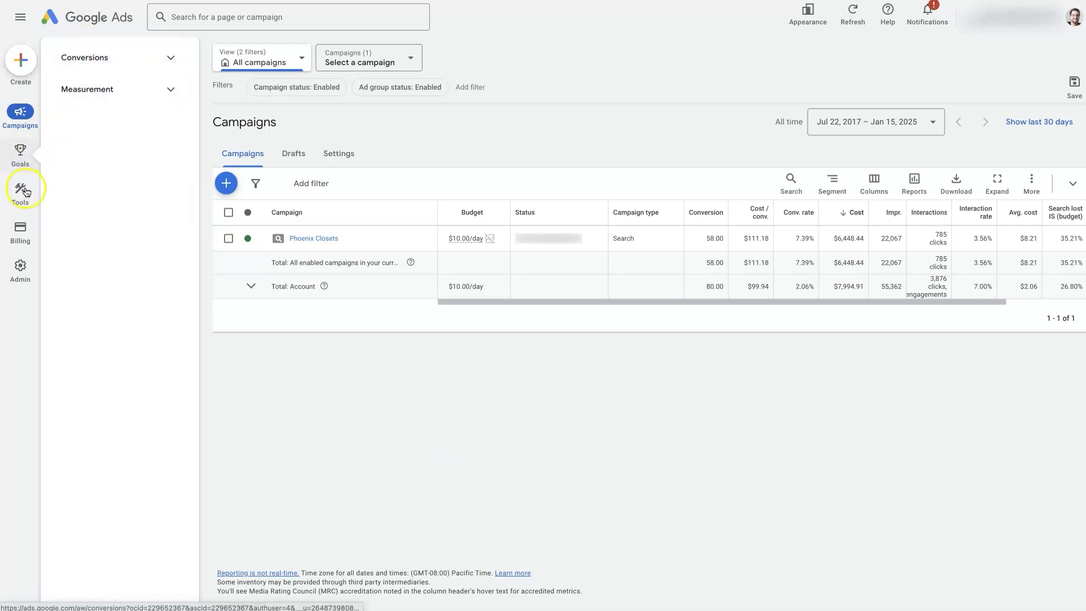
{"action": "left_click", "coordinate": [122, 89]}
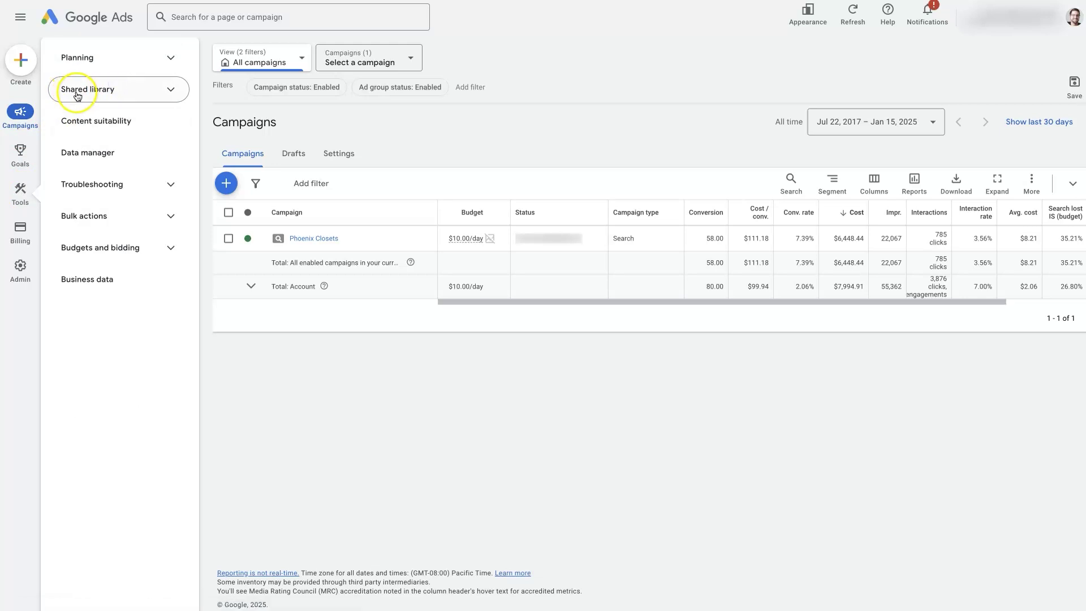
{"action": "left_click", "coordinate": [115, 92]}
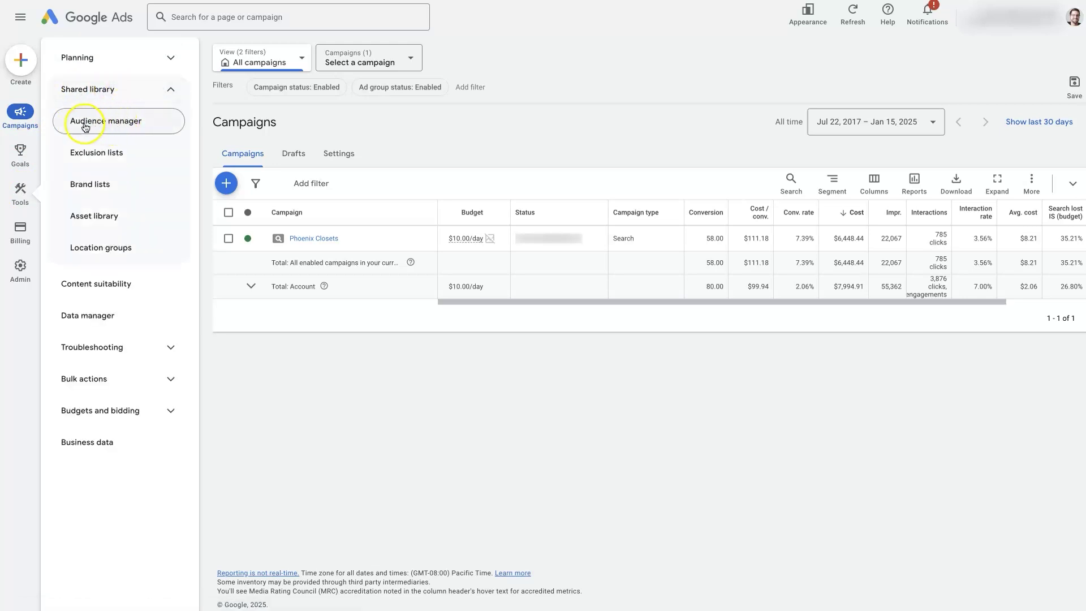
{"action": "left_click", "coordinate": [113, 125]}
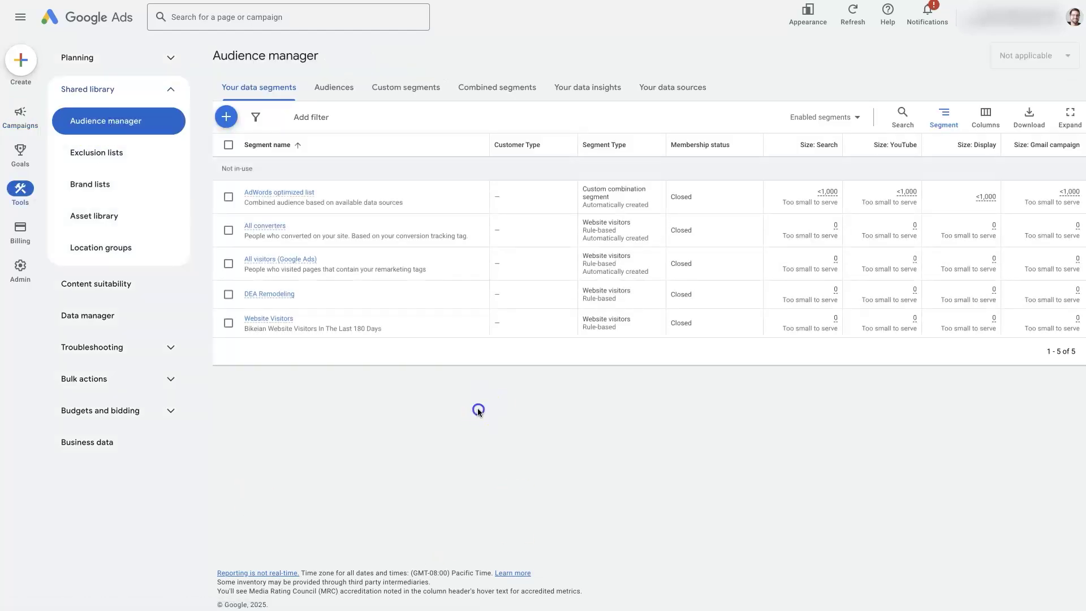
Show Your data sources and open the Google Ads tag card's details
{"action": "left_click", "coordinate": [673, 91]}
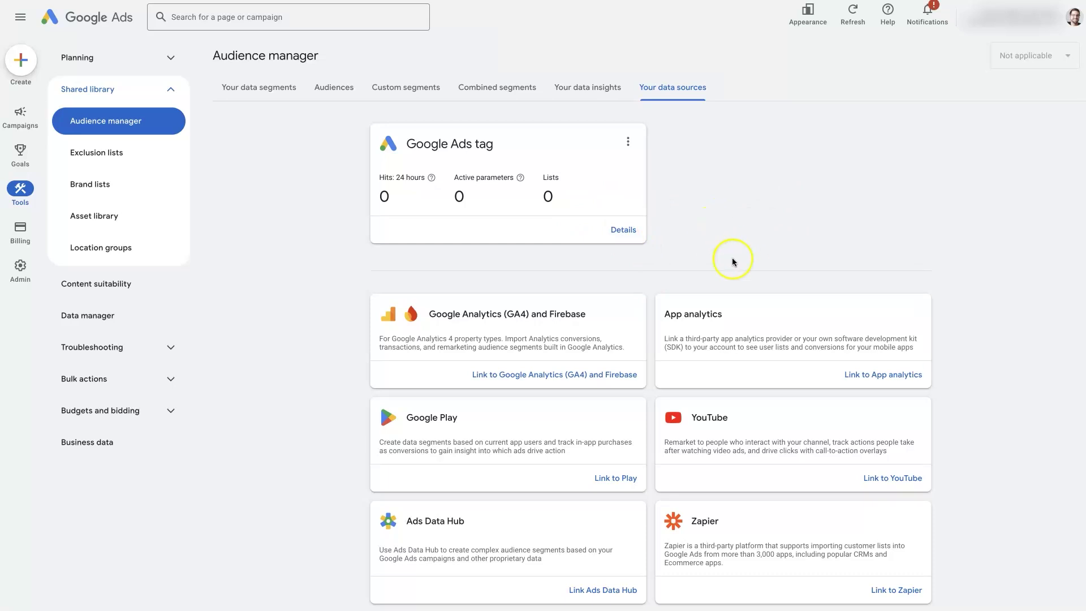
{"action": "left_click", "coordinate": [626, 229]}
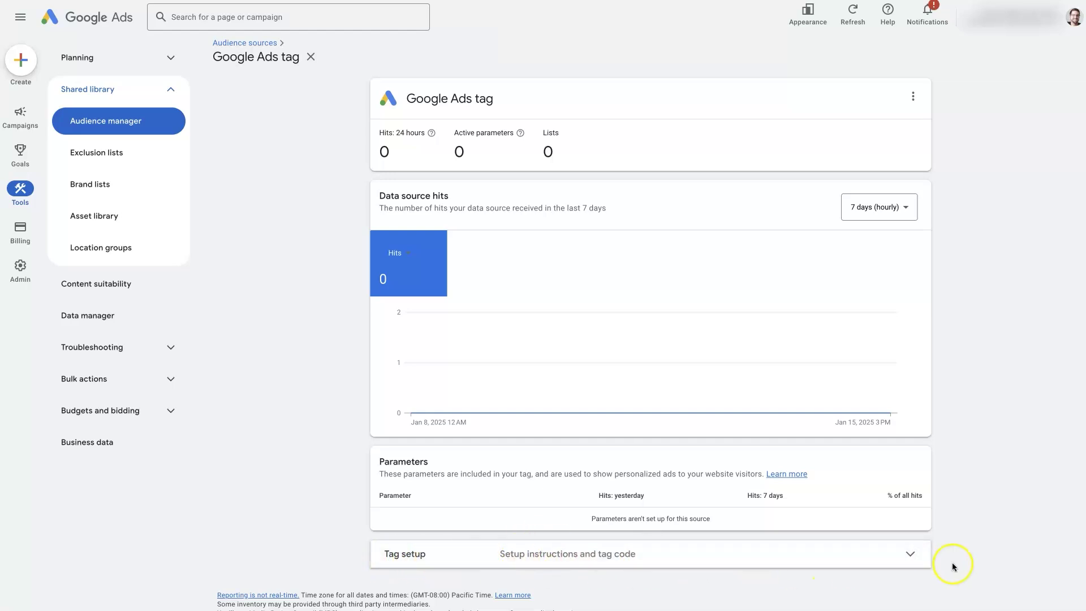
Expand Tag setup and choose to install the Google tag yourself
{"action": "left_click", "coordinate": [913, 555]}
{"action": "scroll", "coordinate": [976, 475], "scroll_direction": "down", "scroll_amount": 3}
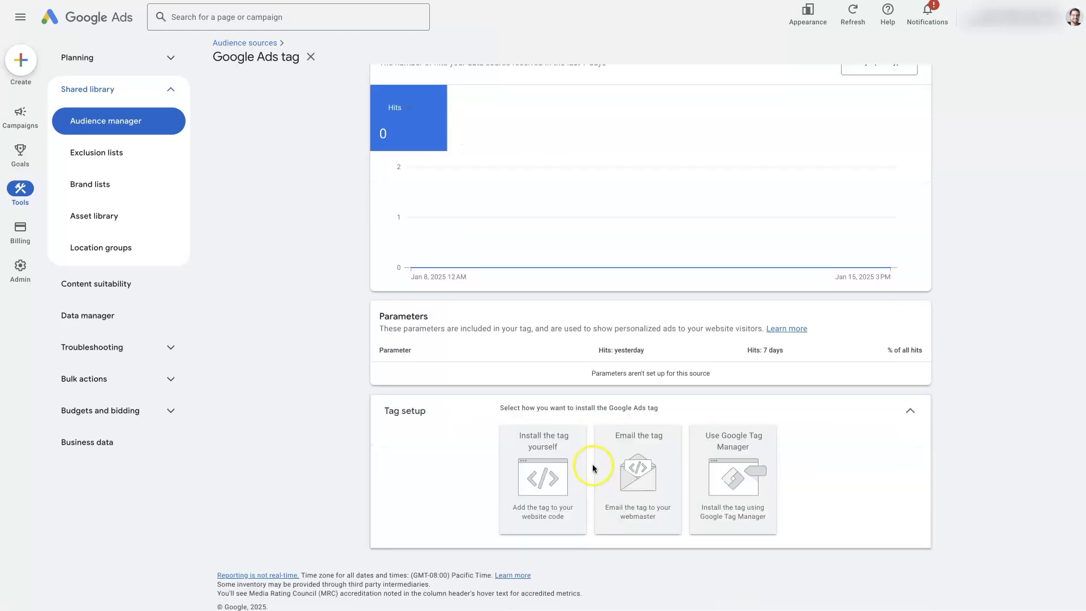
{"action": "left_click", "coordinate": [548, 479]}
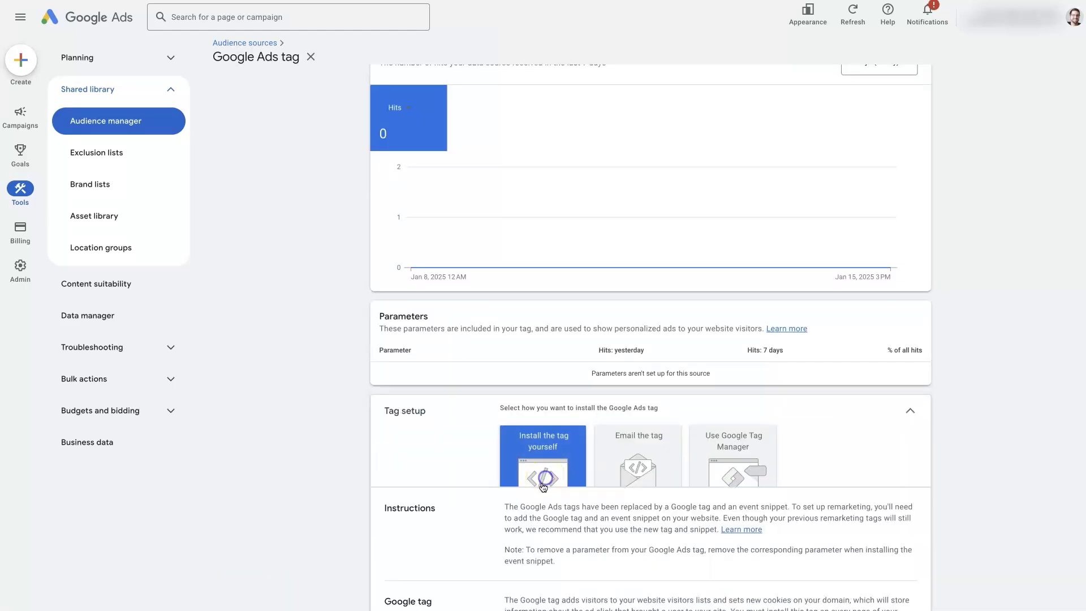
{"action": "scroll", "coordinate": [1041, 484], "scroll_direction": "down", "scroll_amount": 5}
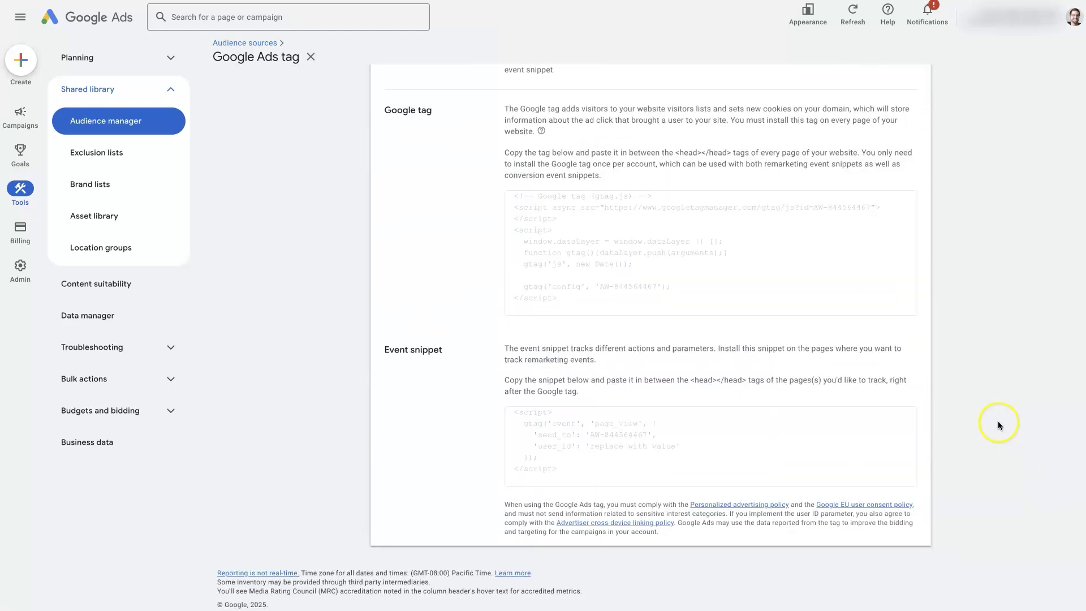
{"action": "scroll", "coordinate": [998, 421], "scroll_direction": "up", "scroll_amount": 2}
{"action": "scroll", "coordinate": [1001, 420], "scroll_direction": "up", "scroll_amount": 1}
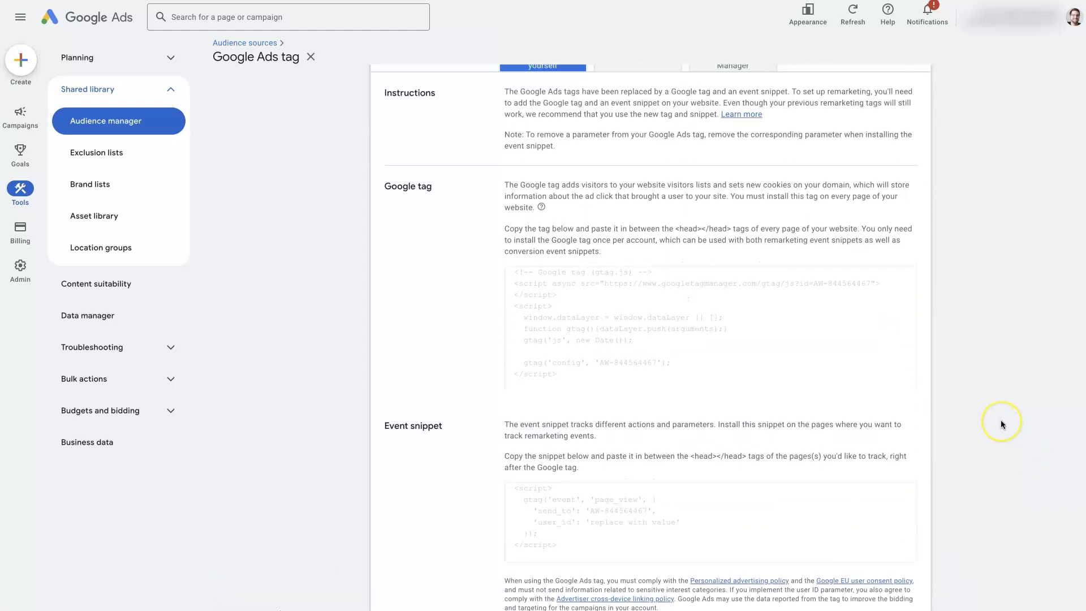
{"action": "scroll", "coordinate": [1000, 420], "scroll_direction": "up", "scroll_amount": 1}
{"action": "double_click", "coordinate": [423, 182]}
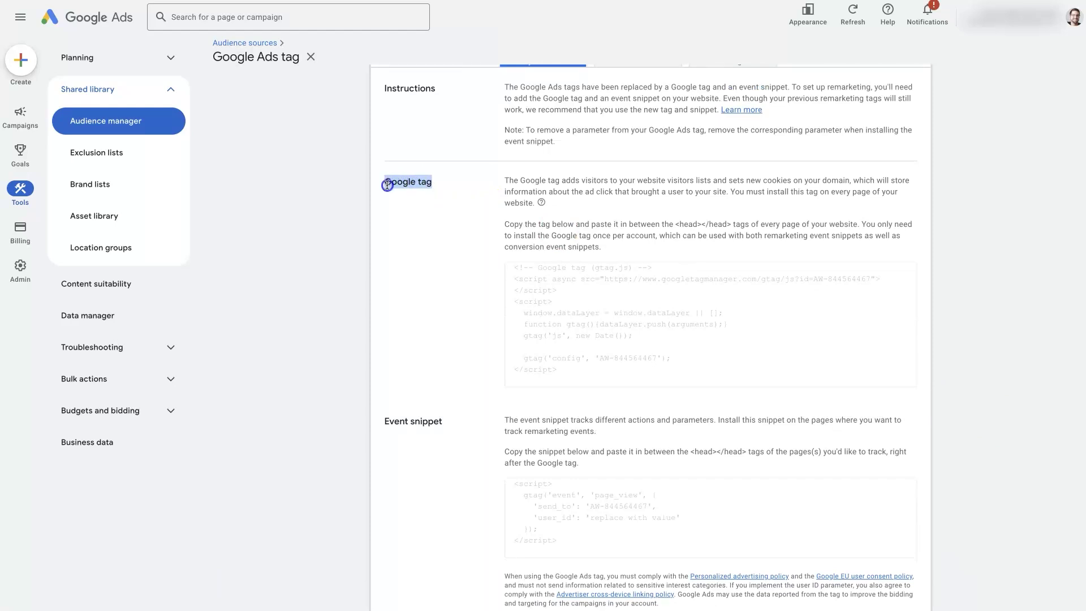
{"action": "left_click", "coordinate": [449, 340]}
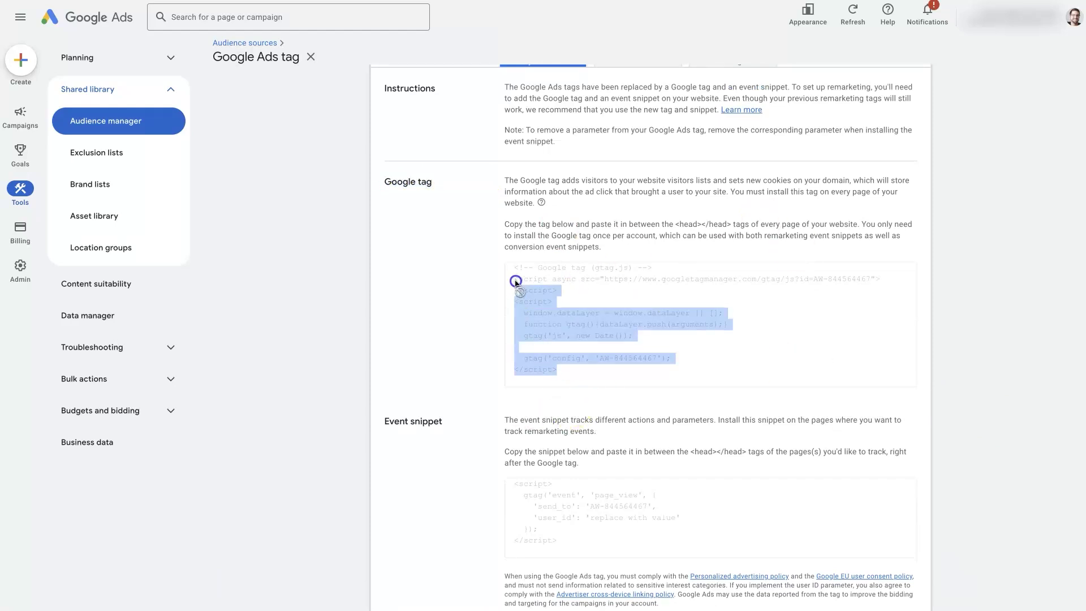
Select the full Google tag code snippet and copy it
{"action": "left_click_drag", "start_coordinate": [547, 370], "coordinate": [510, 268]}
{"action": "right_click", "coordinate": [549, 308]}
{"action": "left_click", "coordinate": [584, 331]}
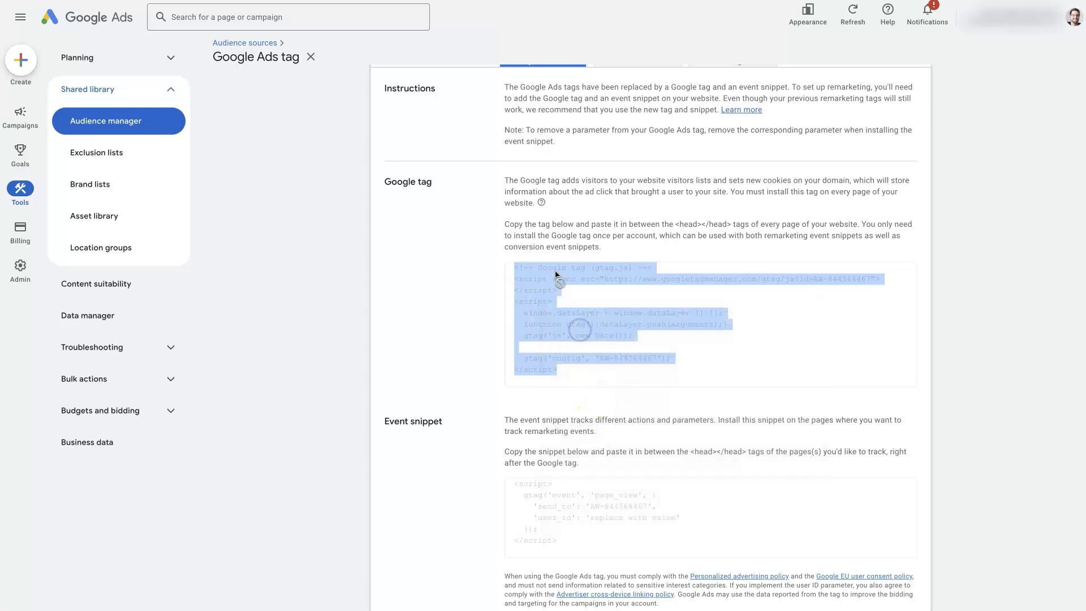
{"action": "right_click", "coordinate": [566, 316]}
{"action": "left_click", "coordinate": [585, 335]}
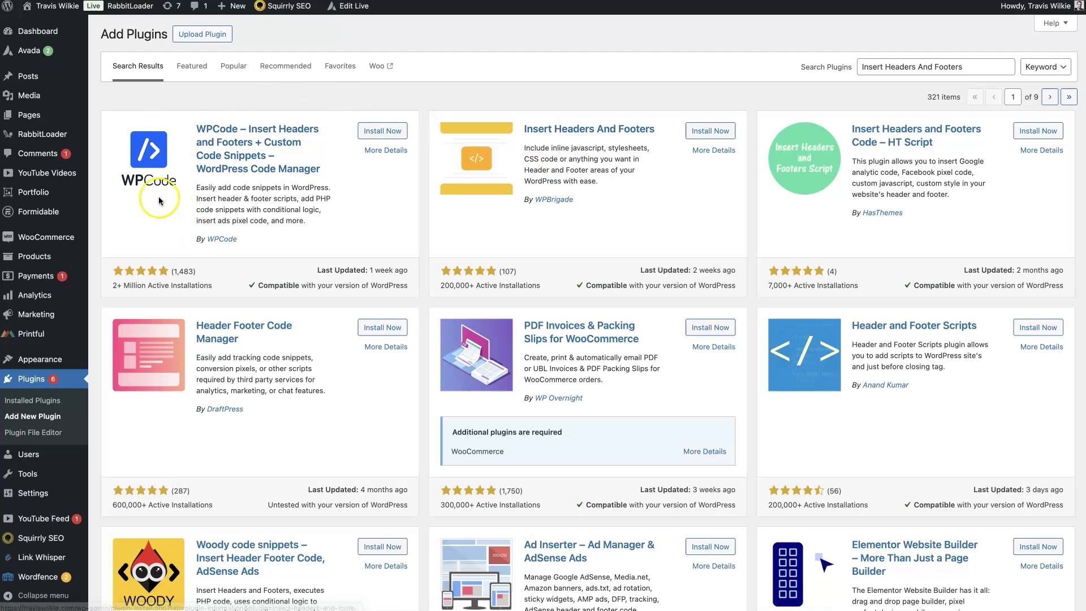
Install and activate WPBrigade's Insert Headers And Footers after glancing at WPCode's listing
{"action": "left_click_drag", "start_coordinate": [113, 285], "coordinate": [214, 287]}
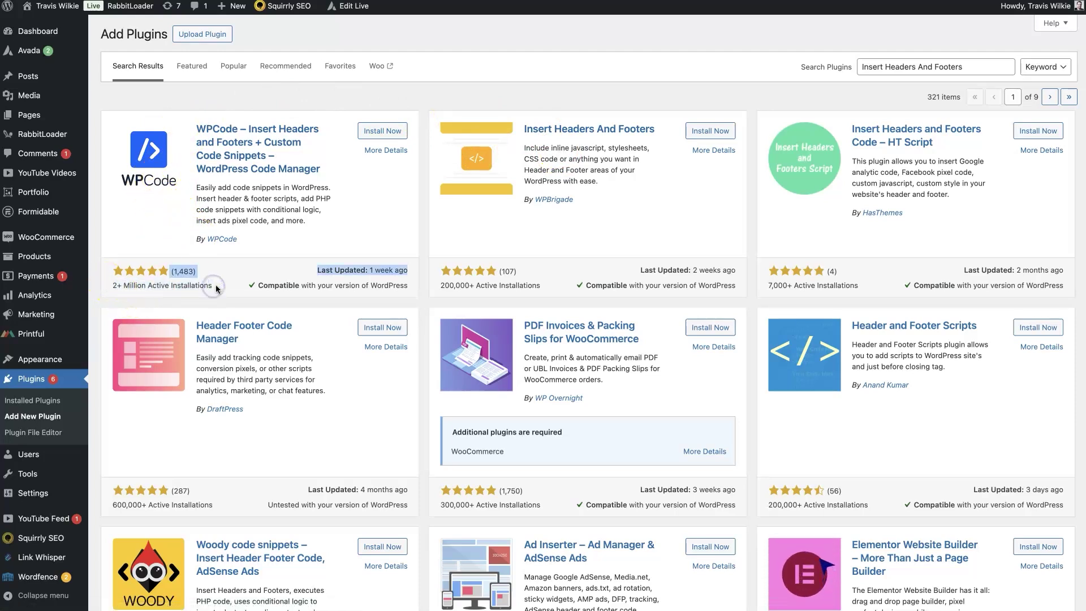
{"action": "left_click", "coordinate": [217, 288]}
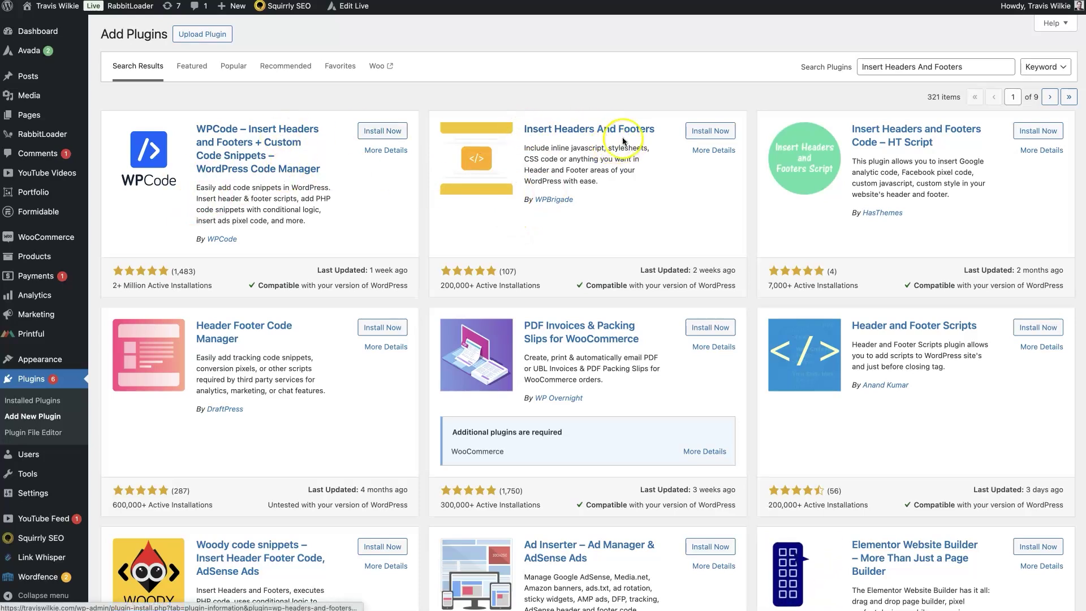
{"action": "left_click", "coordinate": [710, 131]}
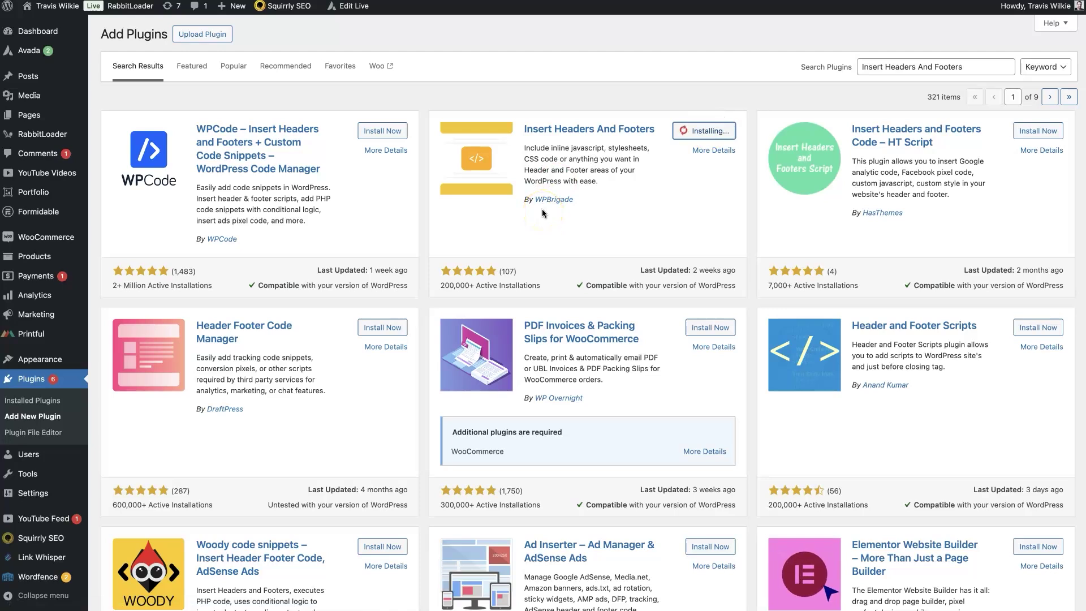
{"action": "left_click", "coordinate": [711, 131]}
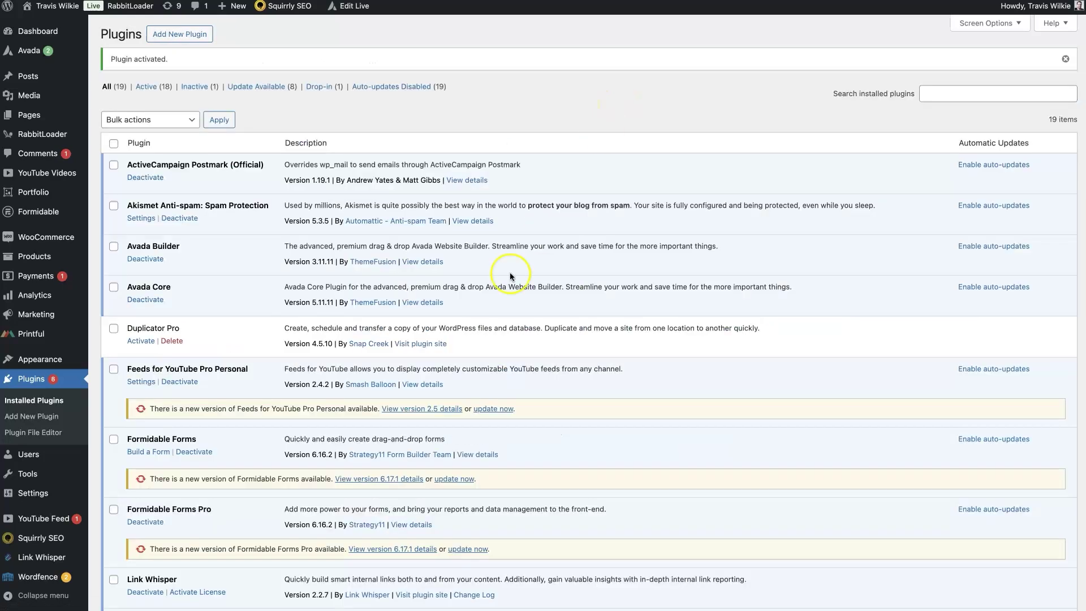
{"action": "mouse_move", "coordinate": [32, 493]}
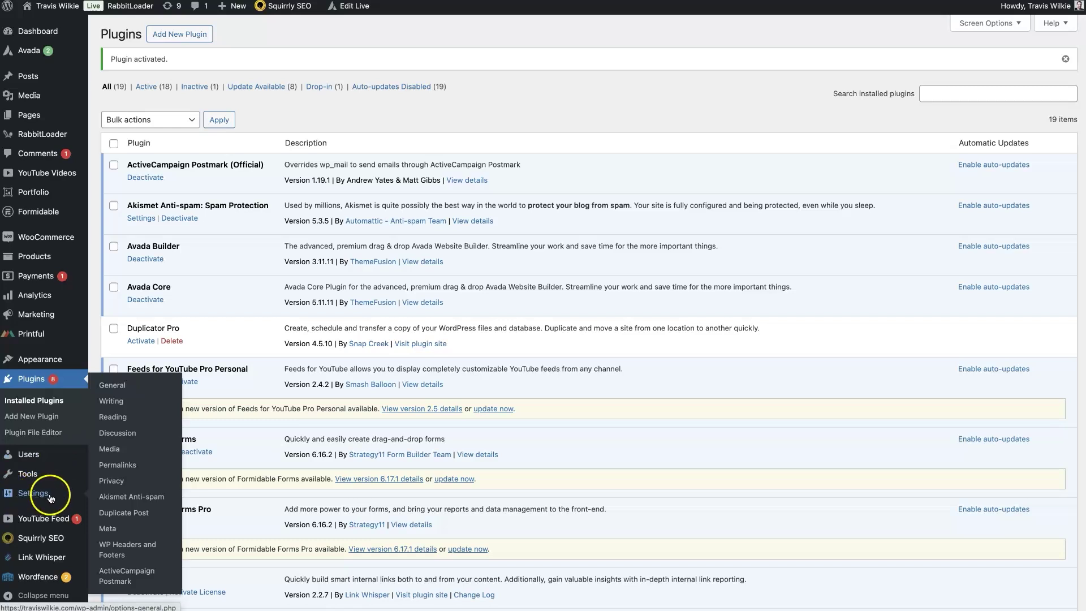
Go to Settings > WP Headers and Footers in the admin sidebar
{"action": "left_click", "coordinate": [134, 552]}
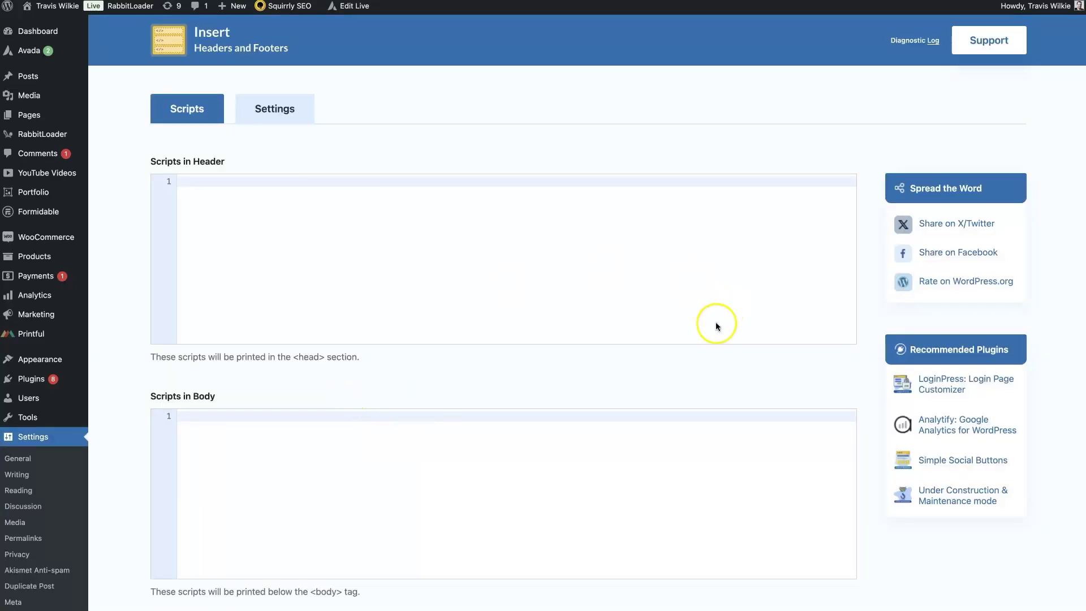
{"action": "scroll", "coordinate": [716, 322], "scroll_direction": "down", "scroll_amount": 6}
{"action": "scroll", "coordinate": [713, 328], "scroll_direction": "up", "scroll_amount": 3}
{"action": "scroll", "coordinate": [713, 328], "scroll_direction": "up", "scroll_amount": 3}
{"action": "scroll", "coordinate": [169, 374], "scroll_direction": "down", "scroll_amount": 1}
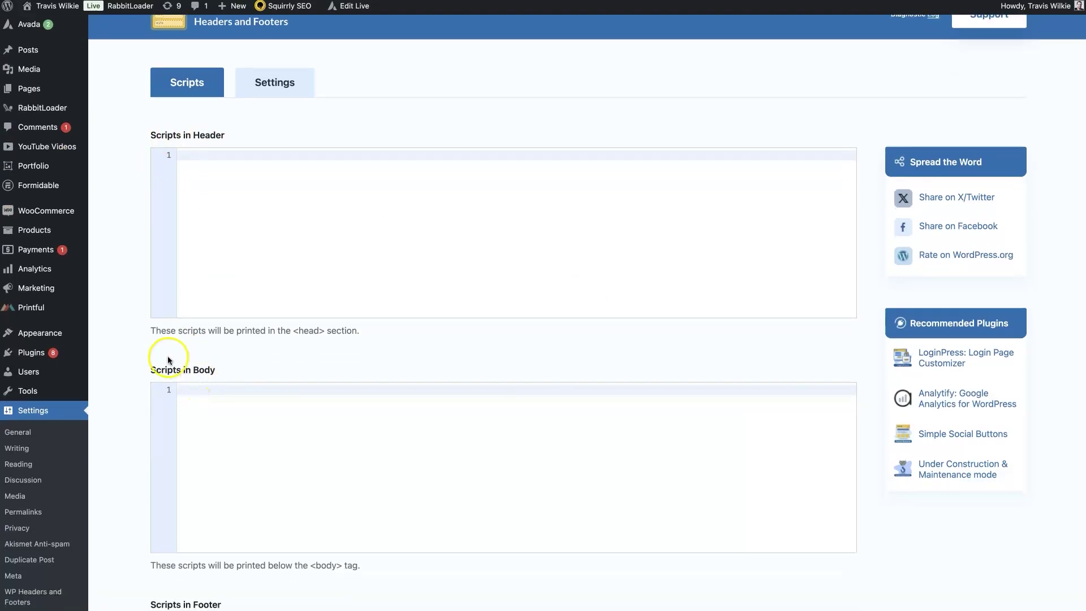
{"action": "scroll", "coordinate": [195, 372], "scroll_direction": "down", "scroll_amount": 3}
{"action": "scroll", "coordinate": [175, 527], "scroll_direction": "down", "scroll_amount": 3}
{"action": "scroll", "coordinate": [211, 511], "scroll_direction": "down", "scroll_amount": 2}
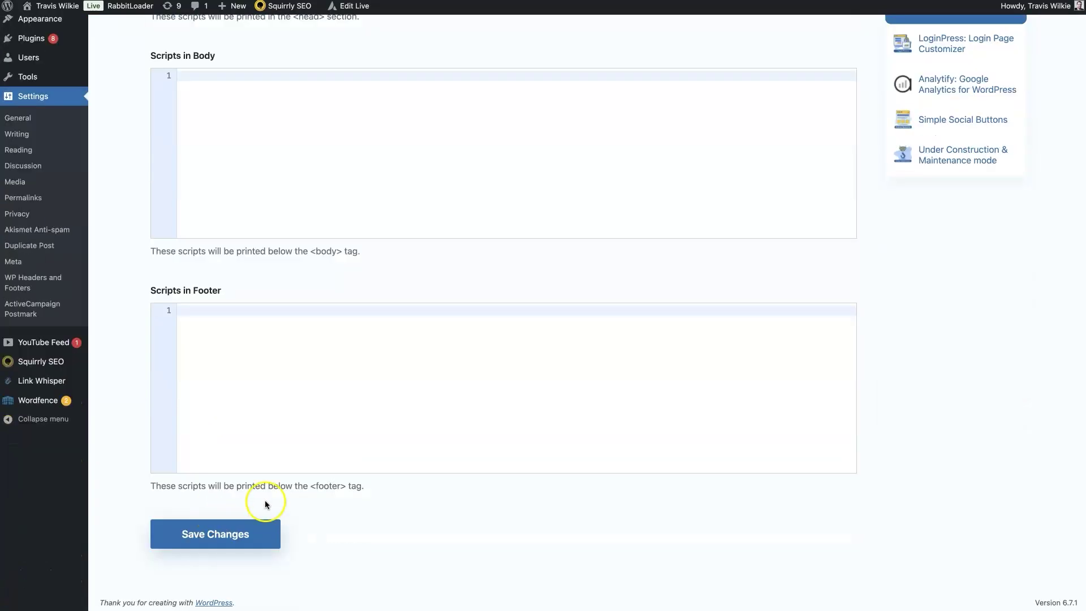
{"action": "scroll", "coordinate": [347, 436], "scroll_direction": "up", "scroll_amount": 8}
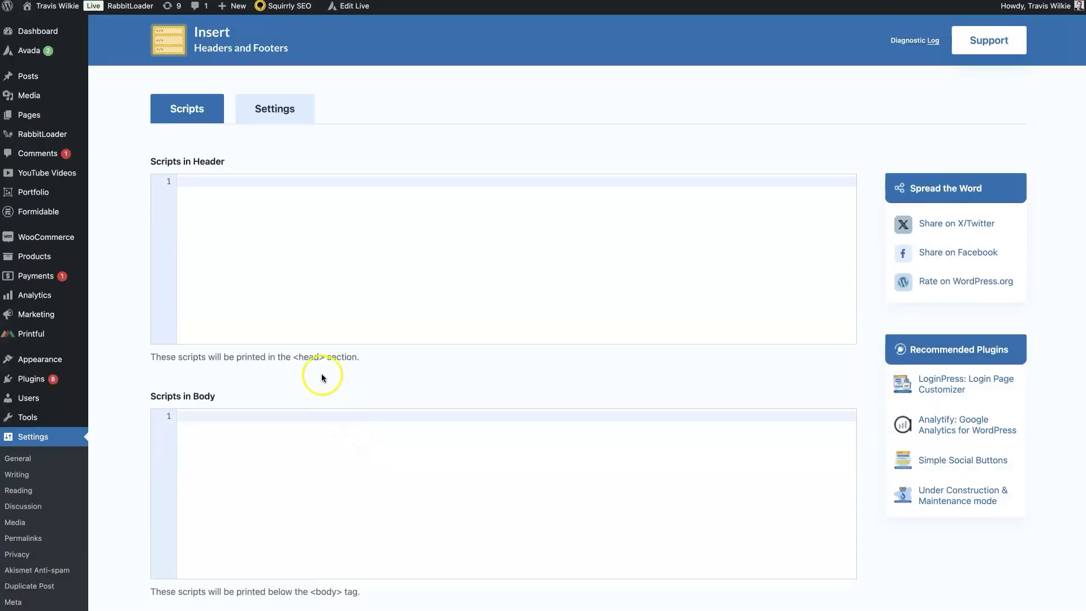
Paste the Google tag into Scripts in Header and save the changes
{"action": "key", "text": "ctrl+v"}
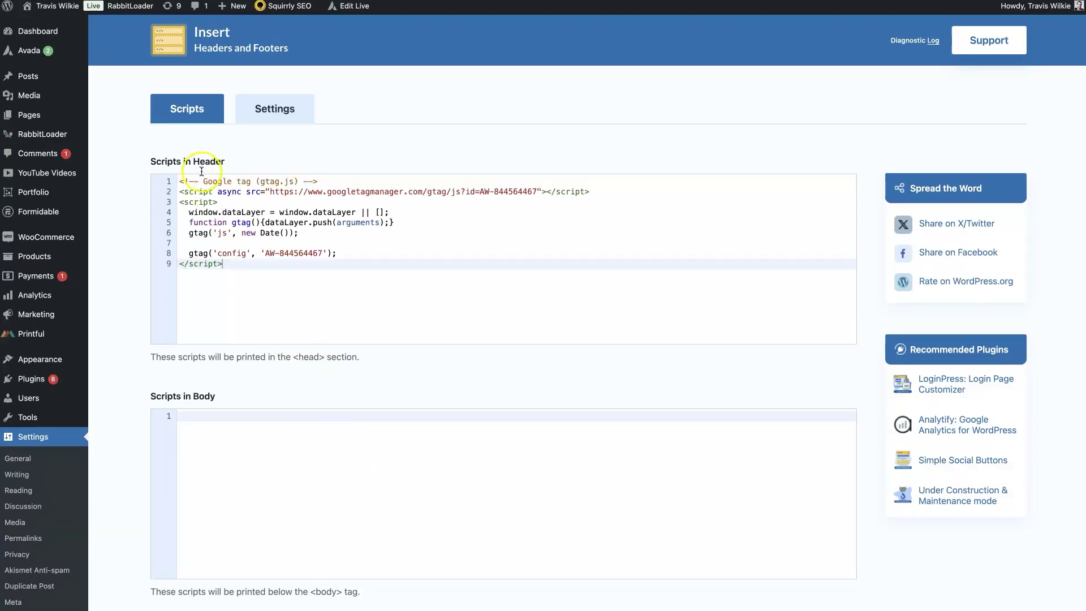
{"action": "scroll", "coordinate": [107, 315], "scroll_direction": "down", "scroll_amount": 5}
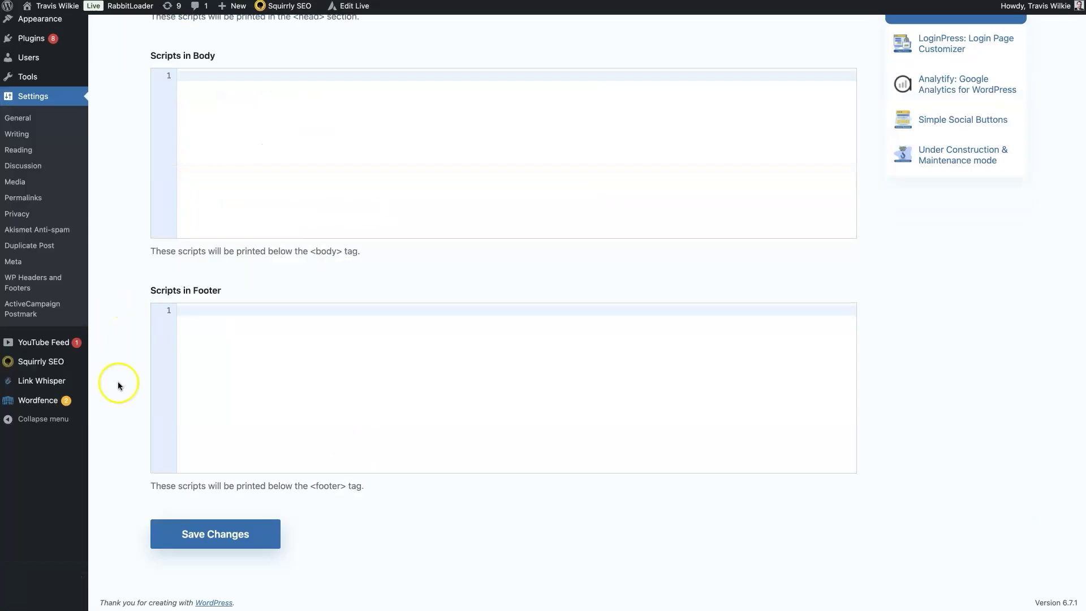
{"action": "left_click", "coordinate": [186, 543]}
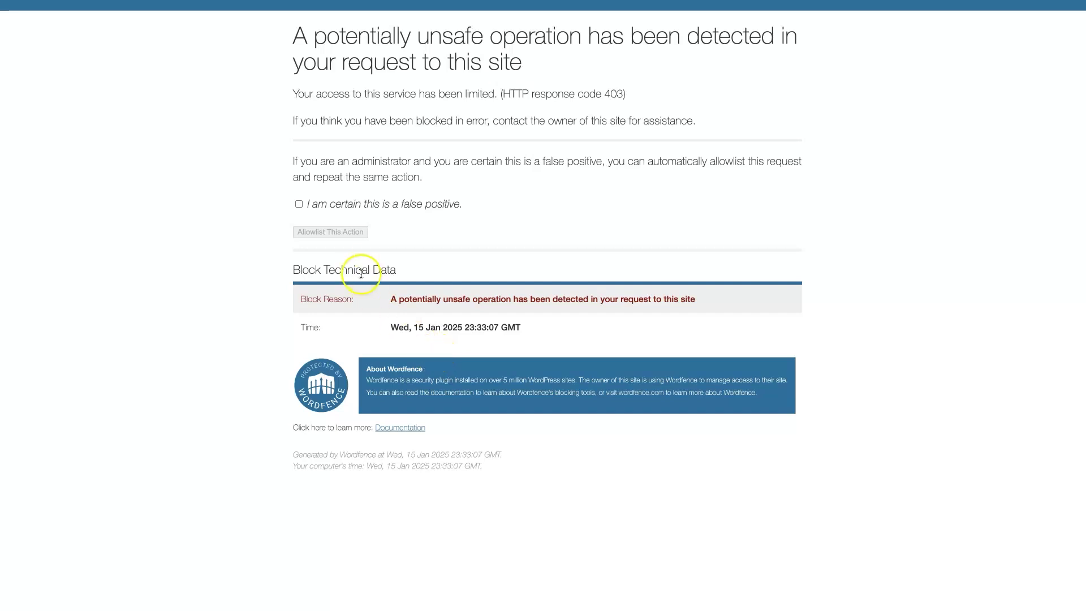
Mark the Wordfence block as a false positive, allowlist it, and resubmit the form
{"action": "left_click", "coordinate": [297, 204]}
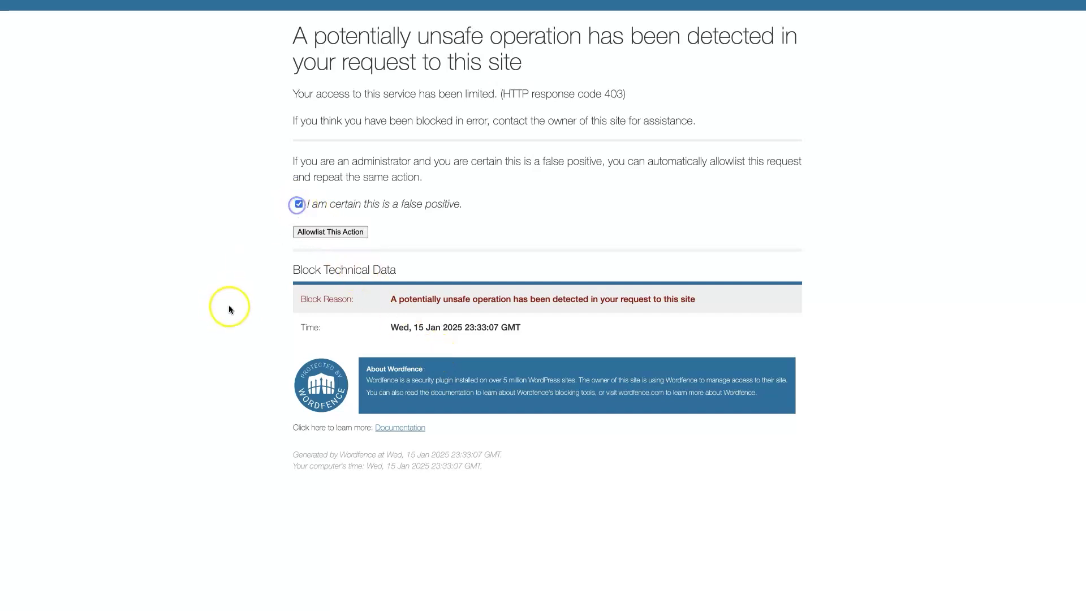
{"action": "left_click", "coordinate": [330, 232]}
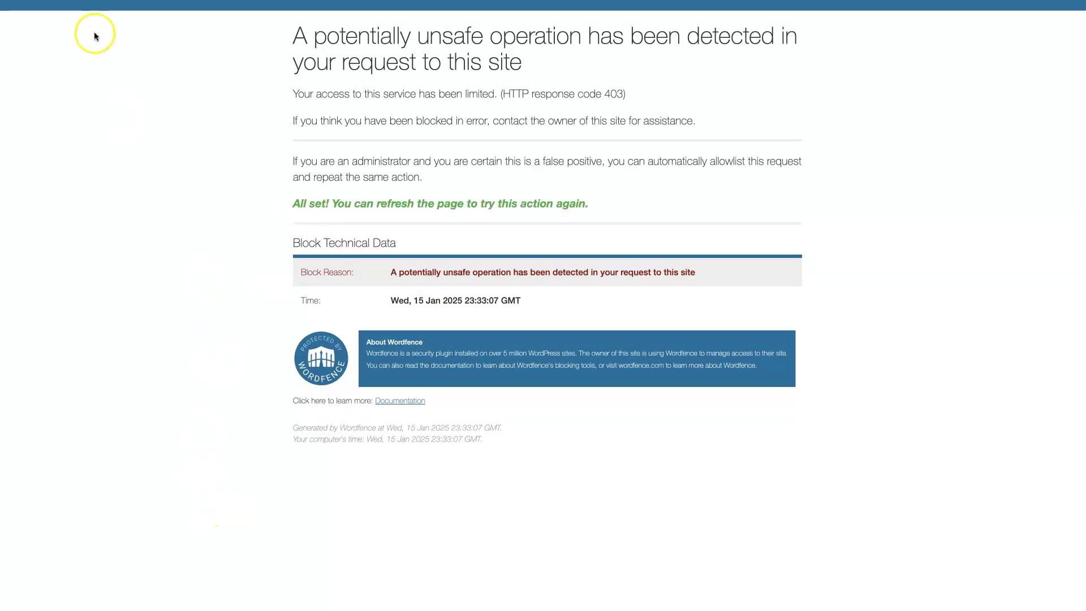
{"action": "key", "text": "F5"}
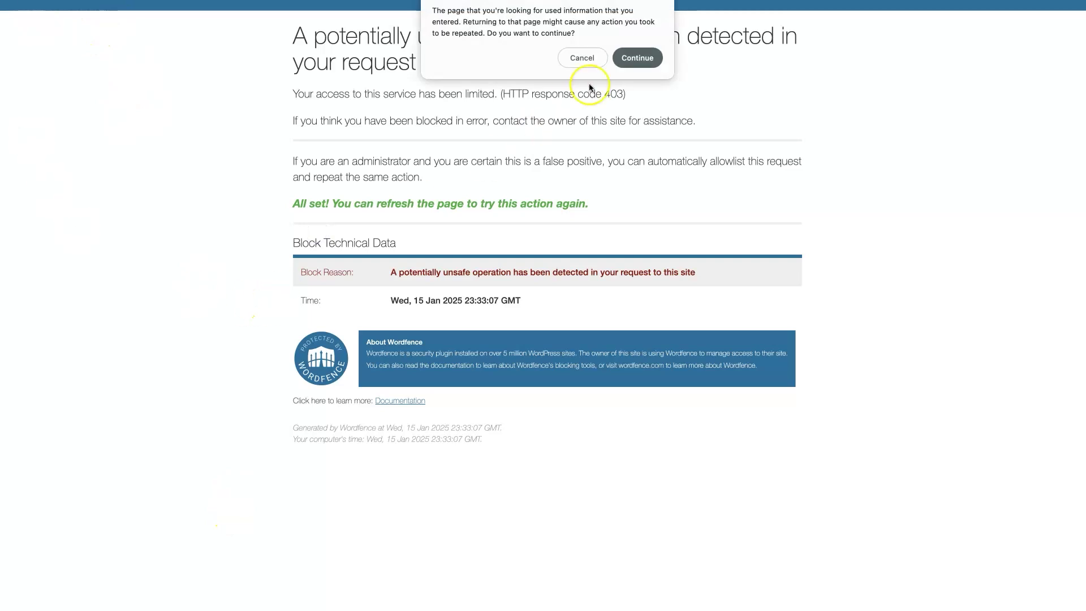
{"action": "left_click", "coordinate": [635, 58]}
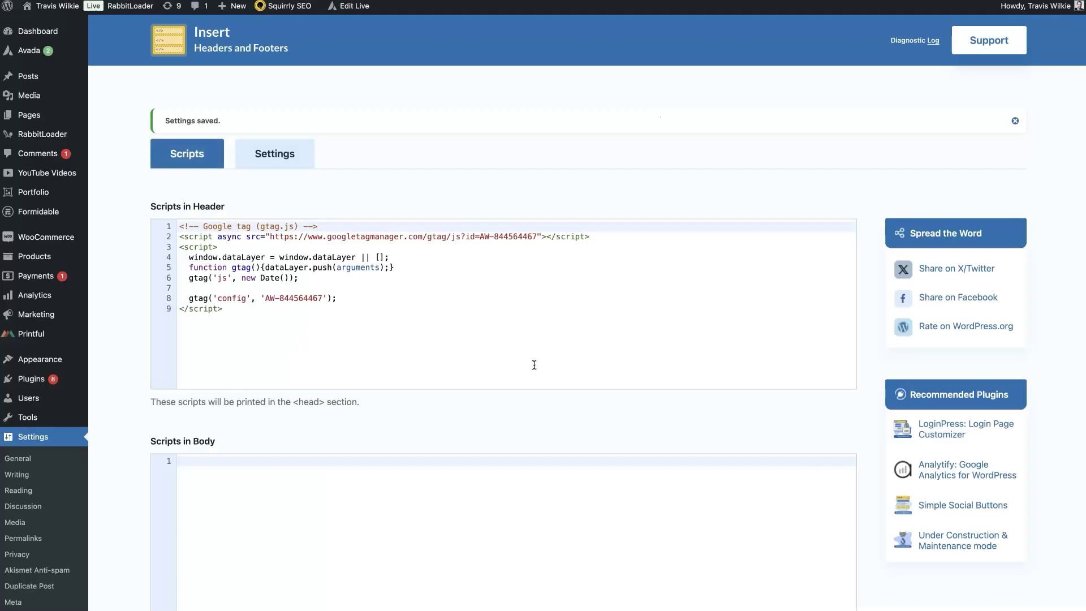
{"action": "scroll", "coordinate": [136, 410], "scroll_direction": "down", "scroll_amount": 5}
{"action": "scroll", "coordinate": [132, 400], "scroll_direction": "down", "scroll_amount": 2}
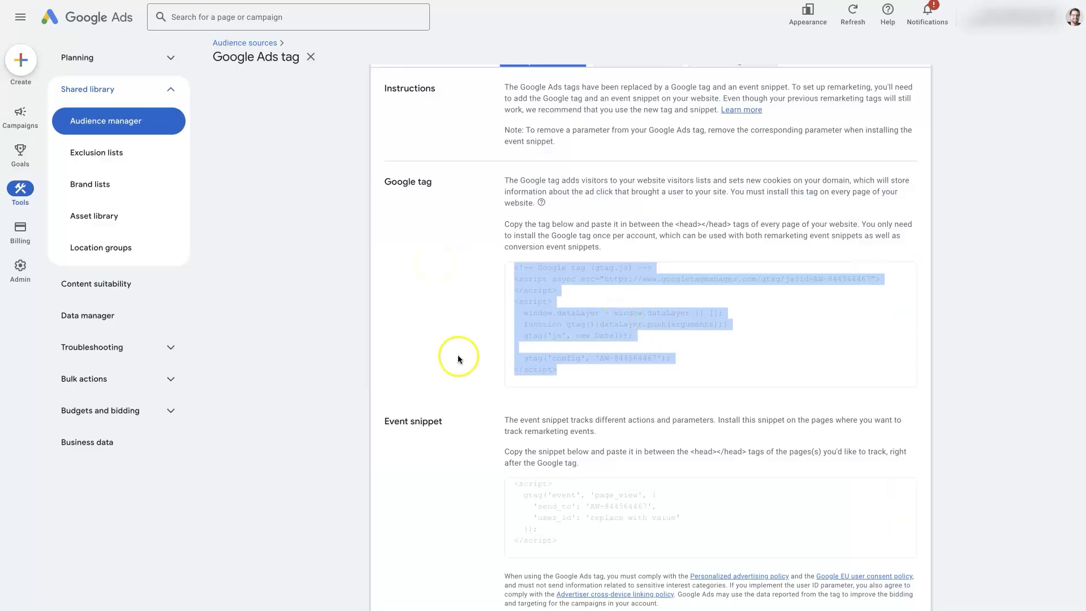
Go to Goals > Conversions > Summary, open Lead - DEA, and expand its Tag setup
{"action": "left_click", "coordinate": [458, 355]}
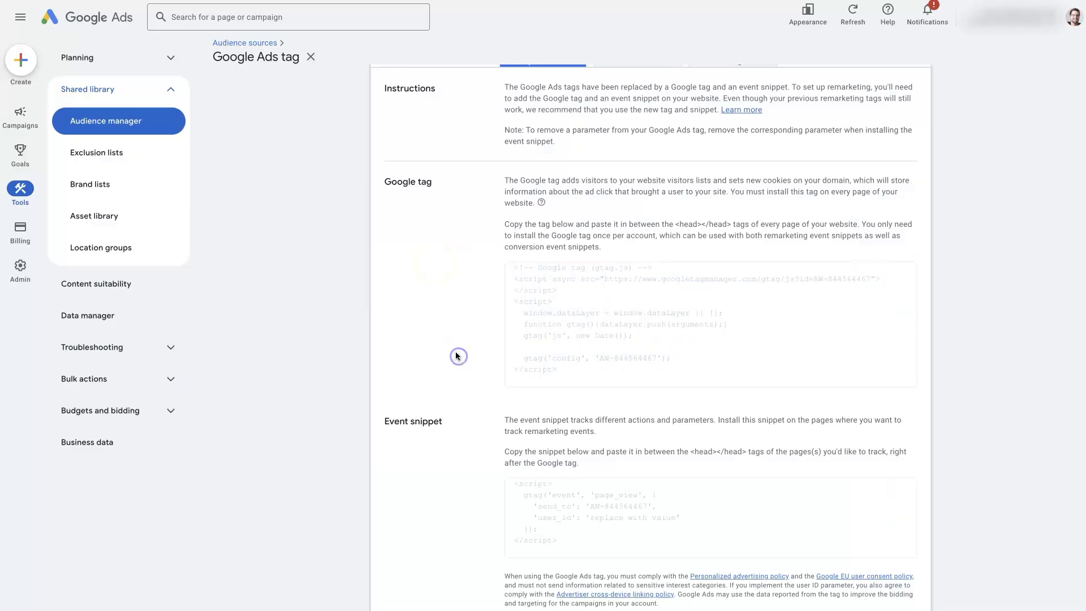
{"action": "scroll", "coordinate": [434, 332], "scroll_direction": "up", "scroll_amount": 1}
{"action": "scroll", "coordinate": [490, 299], "scroll_direction": "down", "scroll_amount": 1}
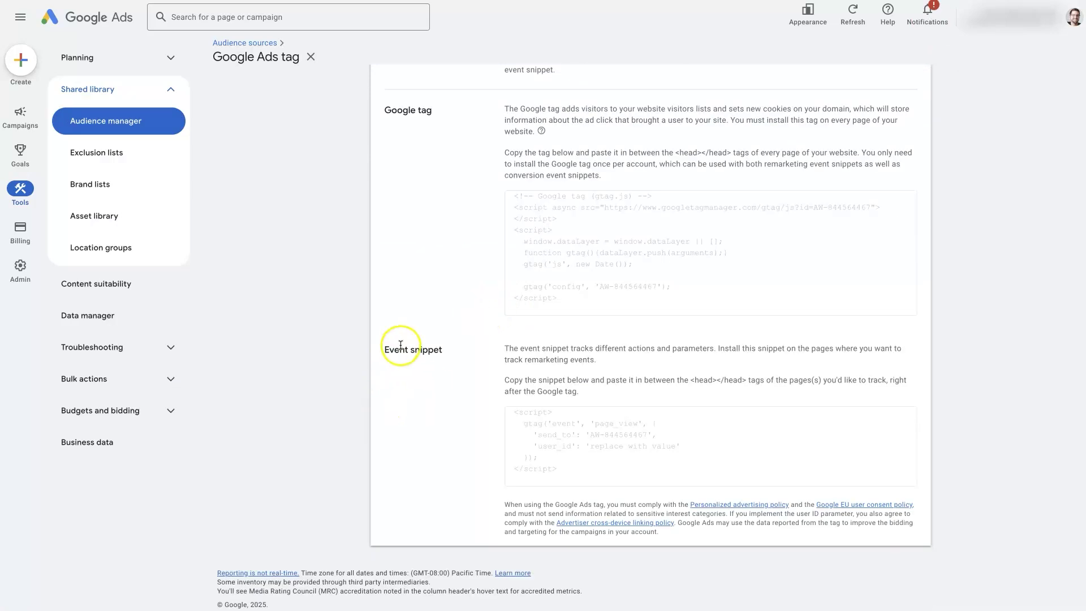
{"action": "left_click_drag", "start_coordinate": [449, 349], "coordinate": [394, 349]}
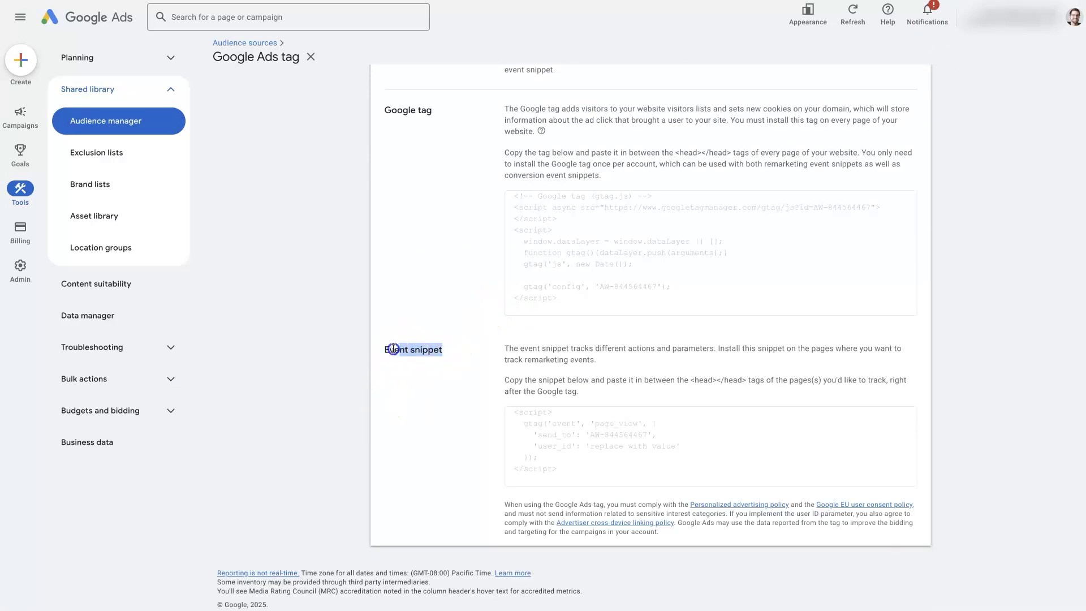
{"action": "left_click", "coordinate": [316, 313]}
{"action": "mouse_move", "coordinate": [20, 155]}
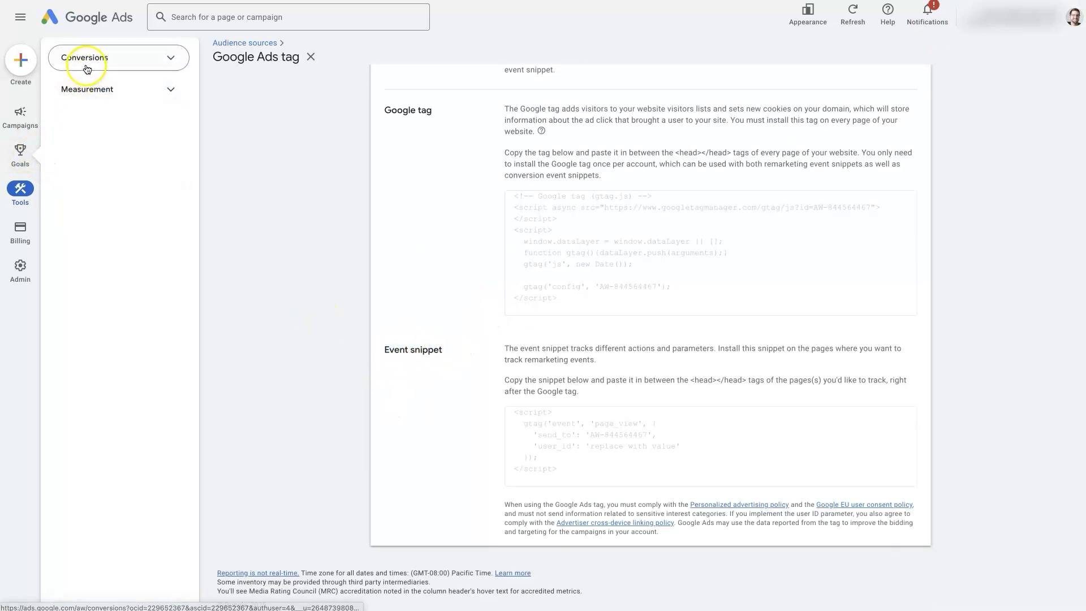
{"action": "left_click", "coordinate": [85, 57]}
{"action": "left_click", "coordinate": [110, 92]}
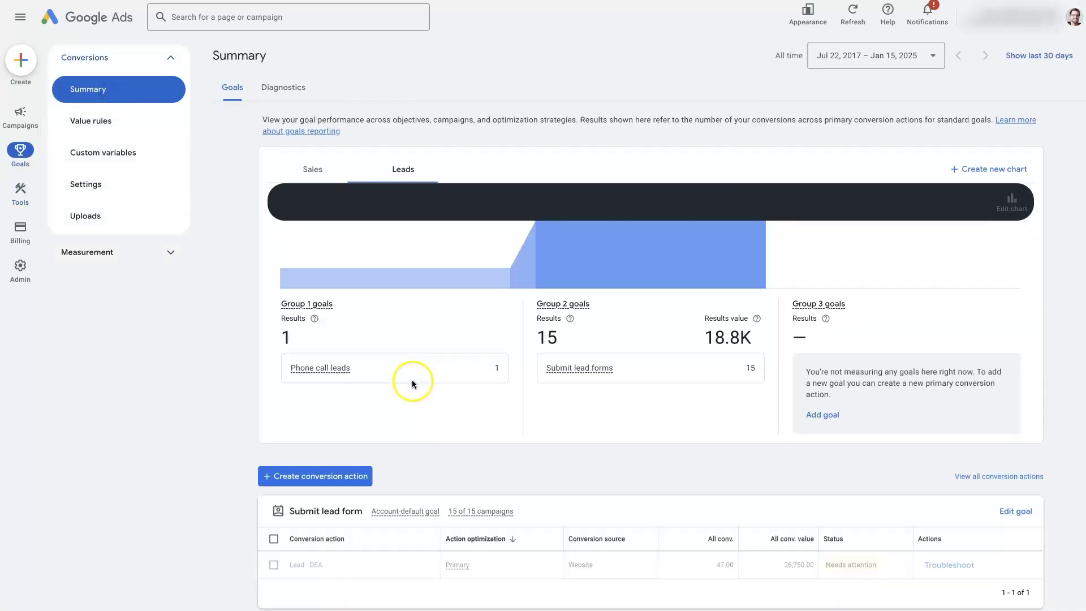
{"action": "scroll", "coordinate": [405, 381], "scroll_direction": "down", "scroll_amount": 1}
{"action": "left_click", "coordinate": [306, 433]}
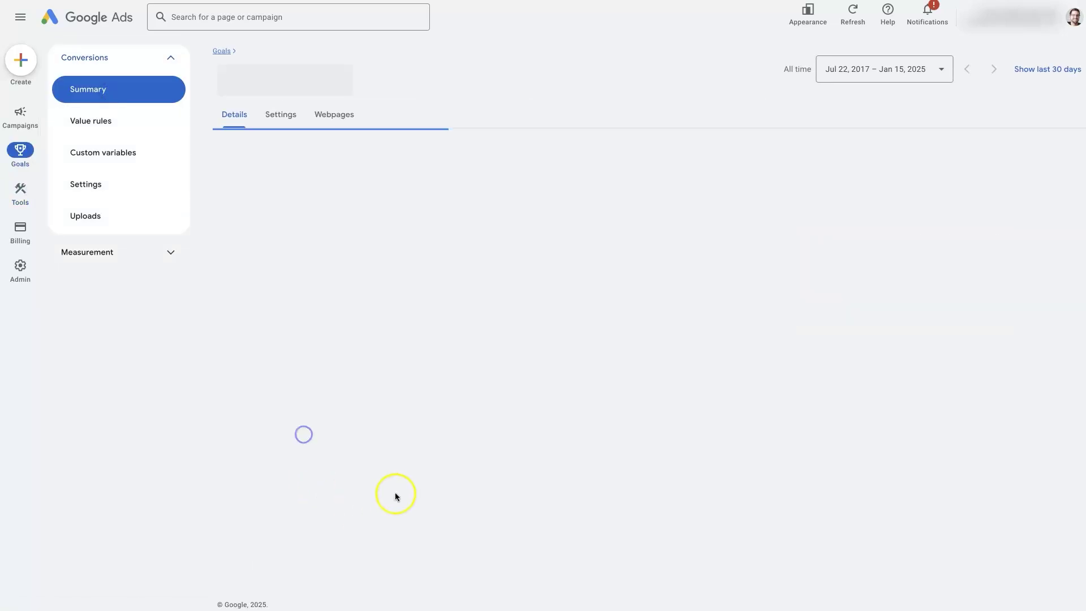
{"action": "left_click", "coordinate": [571, 442]}
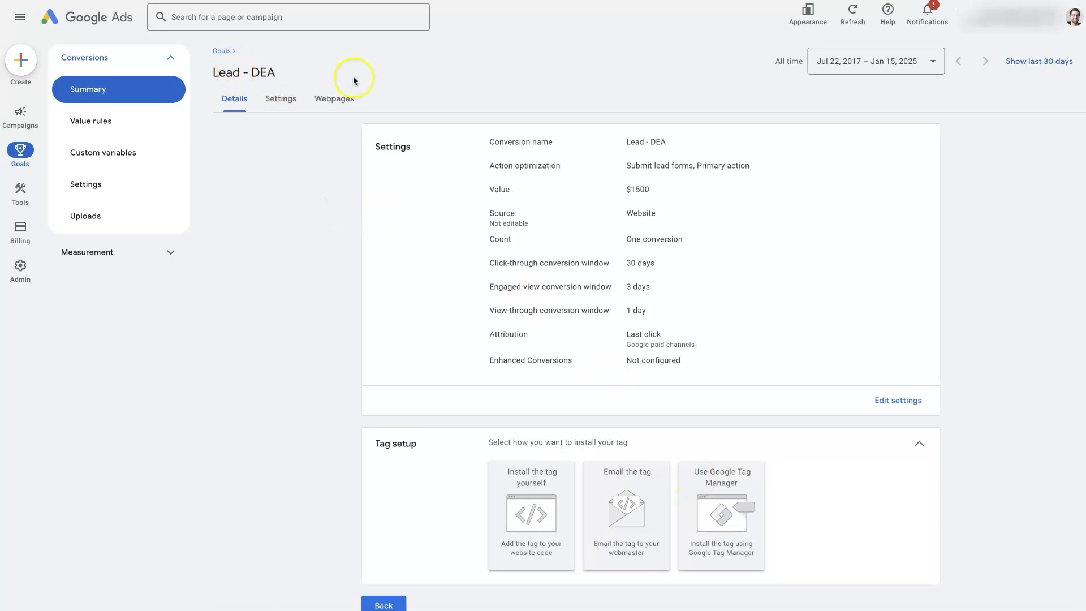
{"action": "scroll", "coordinate": [522, 280], "scroll_direction": "down", "scroll_amount": 1}
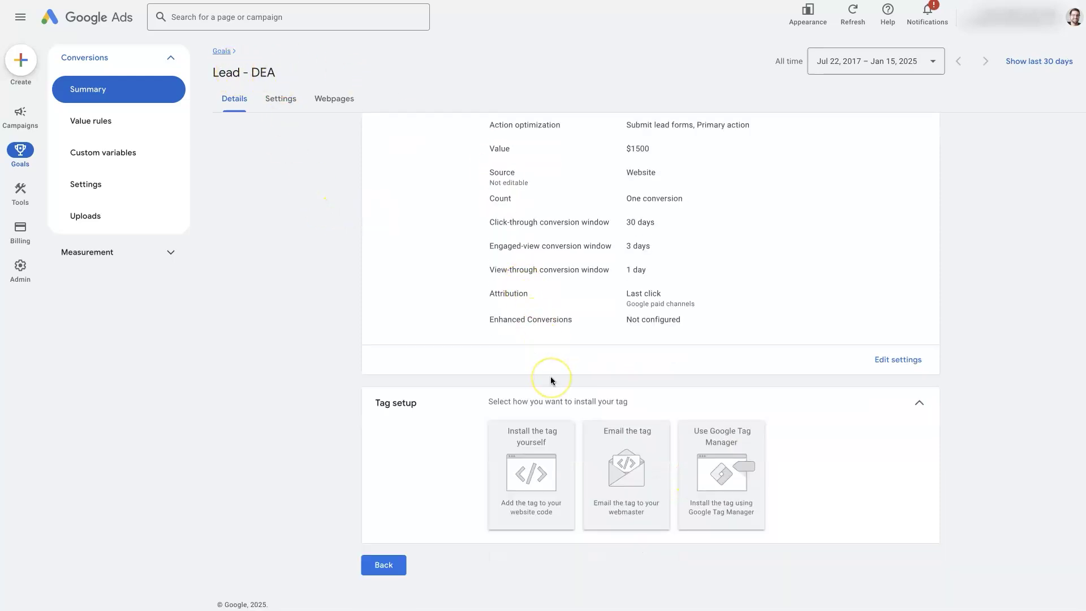
Choose self-install and copy the Lead - DEA event snippet code
{"action": "left_click", "coordinate": [532, 437]}
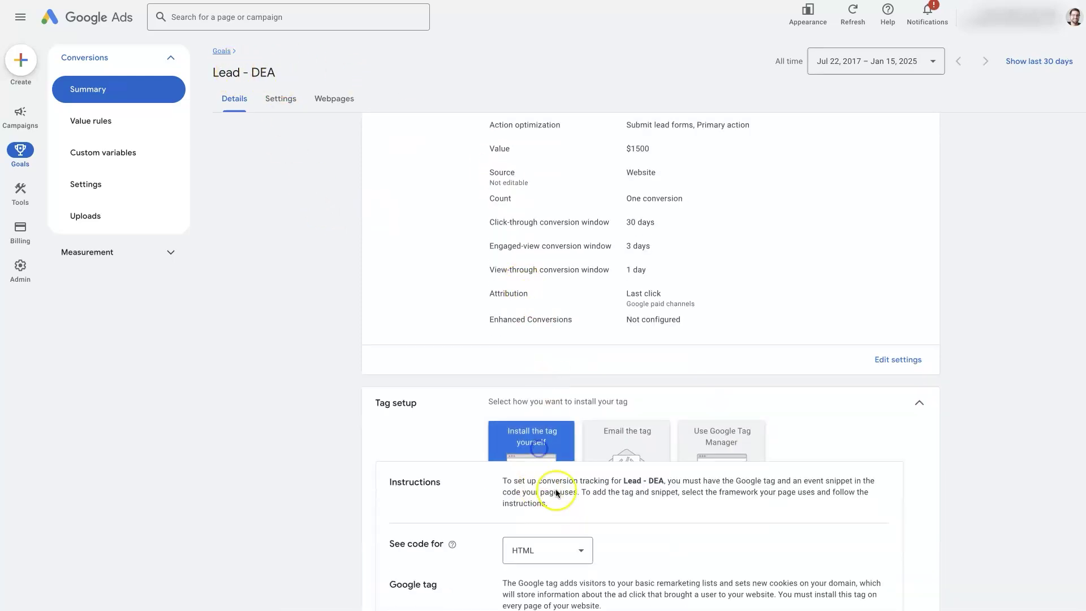
{"action": "scroll", "coordinate": [469, 436], "scroll_direction": "down", "scroll_amount": 10}
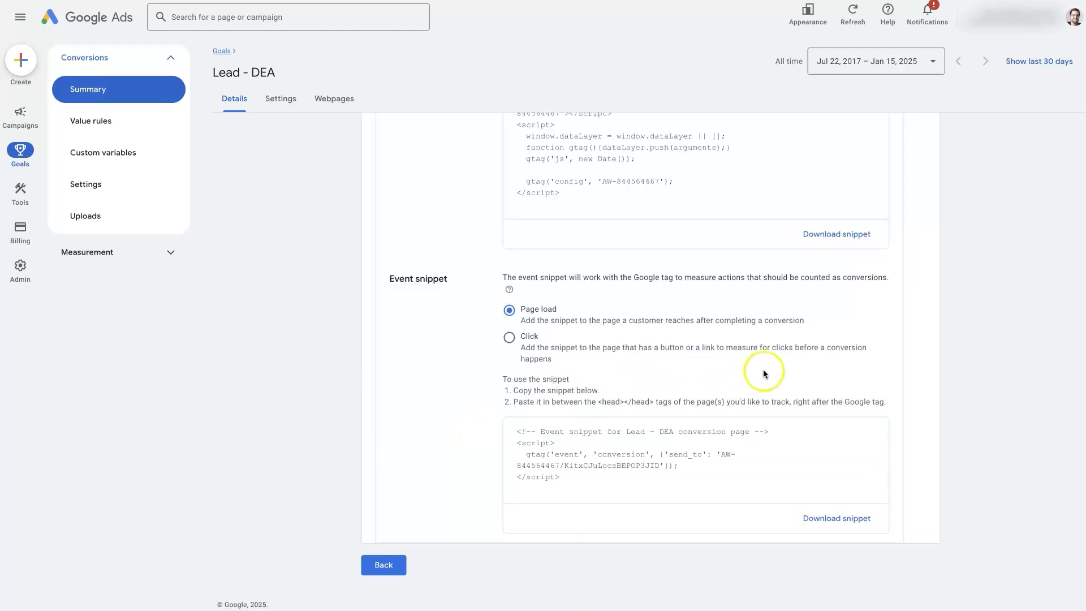
{"action": "left_click", "coordinate": [560, 475]}
{"action": "key", "text": "ctrl+c"}
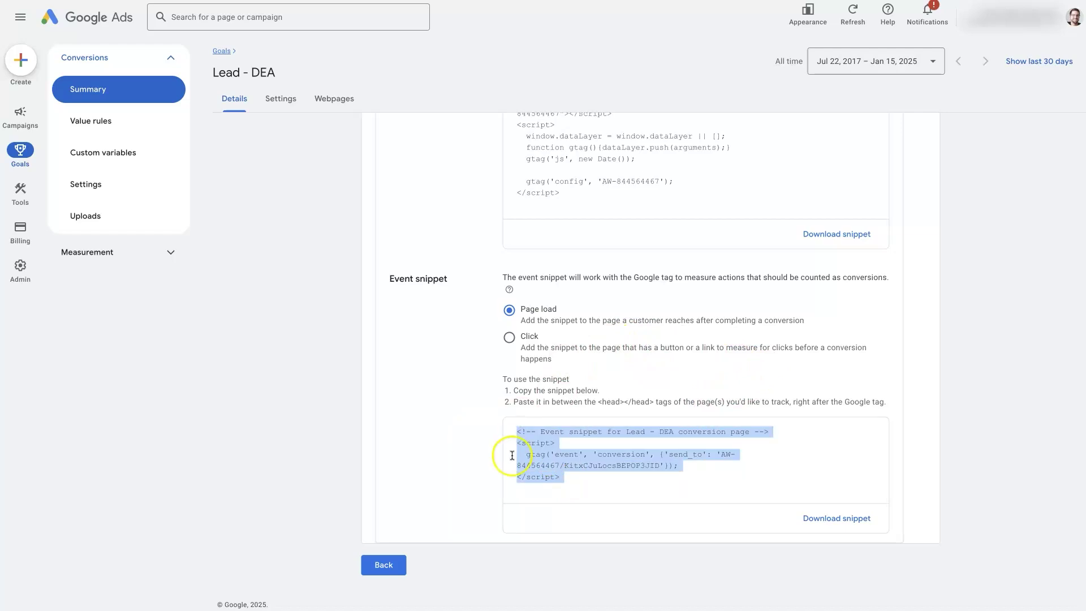
{"action": "key", "text": "ctrl+Tab"}
{"action": "scroll", "coordinate": [532, 424], "scroll_direction": "up", "scroll_amount": 1}
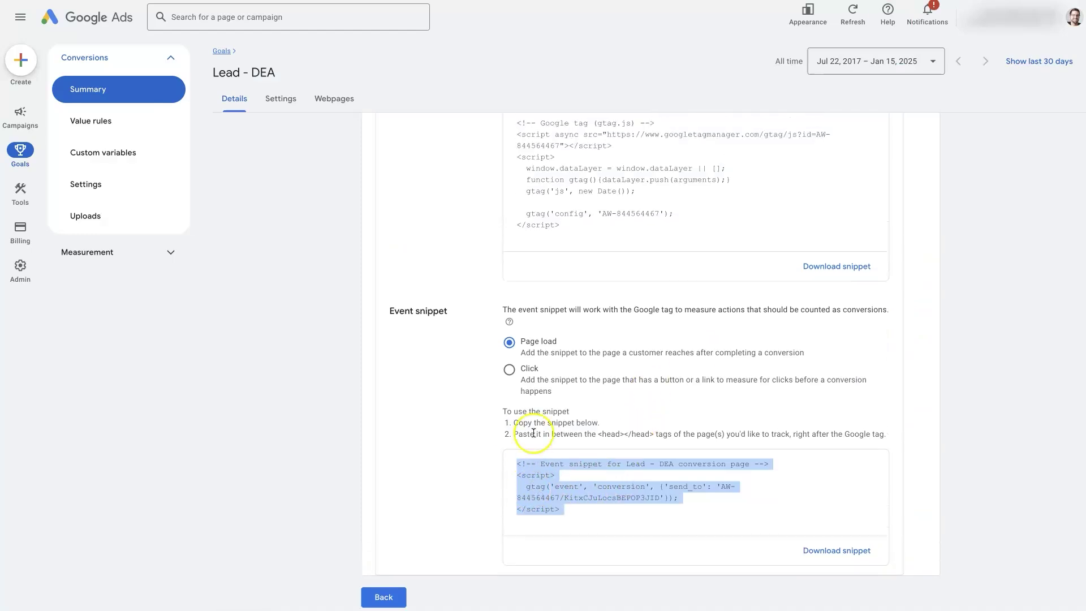
{"action": "scroll", "coordinate": [548, 281], "scroll_direction": "up", "scroll_amount": 1}
{"action": "left_click_drag", "start_coordinate": [565, 255], "coordinate": [509, 150]}
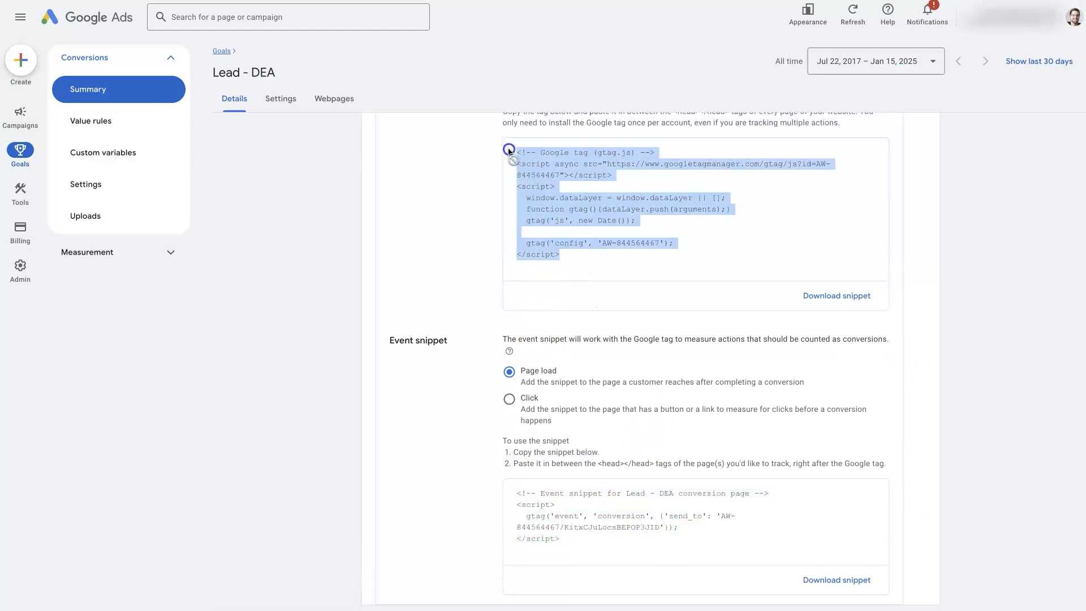
{"action": "scroll", "coordinate": [446, 213], "scroll_direction": "down", "scroll_amount": 1}
Reselect the event snippet code to review it, then clear the selection
{"action": "left_click", "coordinate": [439, 448]}
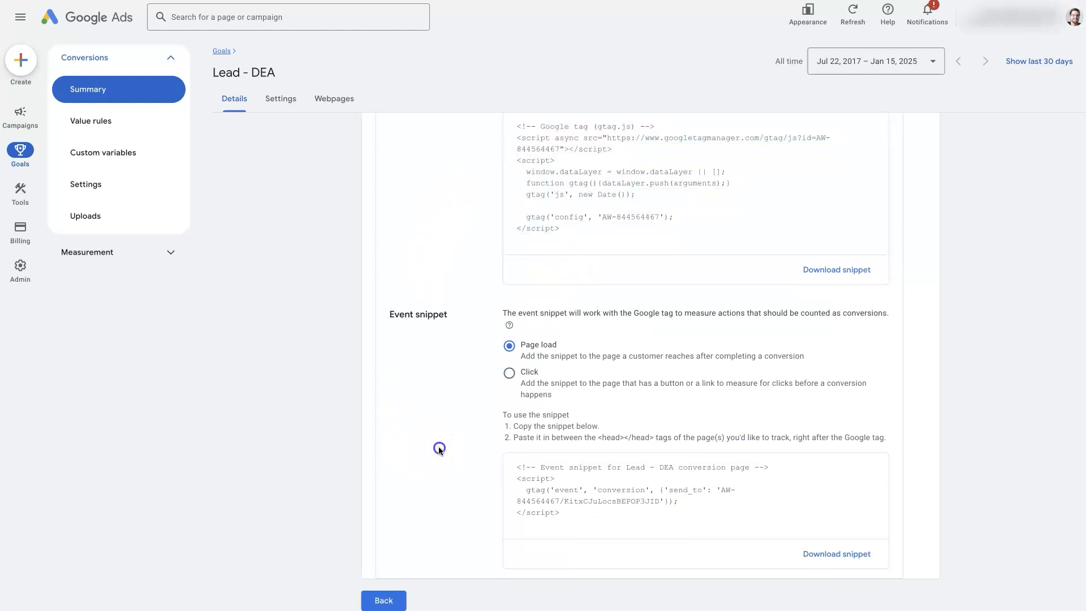
{"action": "left_click_drag", "start_coordinate": [587, 519], "coordinate": [516, 466]}
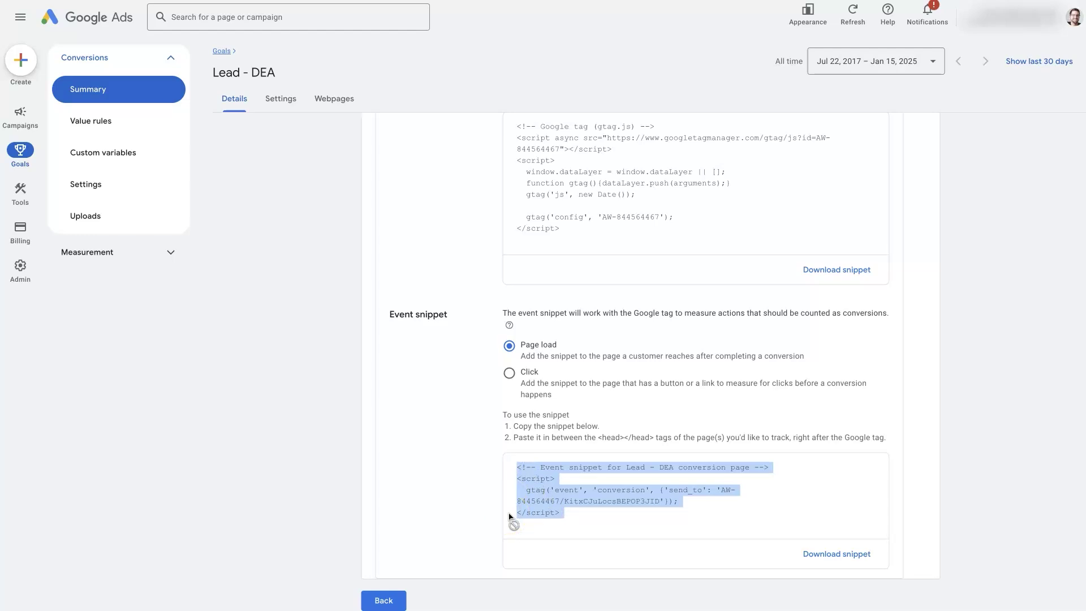
{"action": "left_click", "coordinate": [456, 513]}
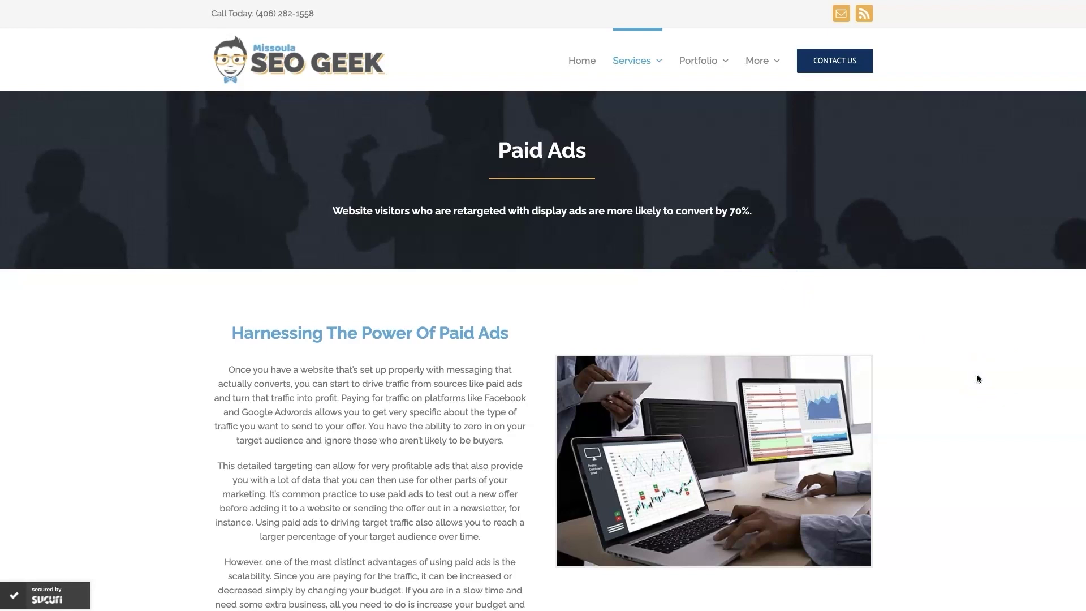
{"action": "scroll", "coordinate": [961, 419], "scroll_direction": "down", "scroll_amount": 5}
{"action": "scroll", "coordinate": [962, 419], "scroll_direction": "down", "scroll_amount": 8}
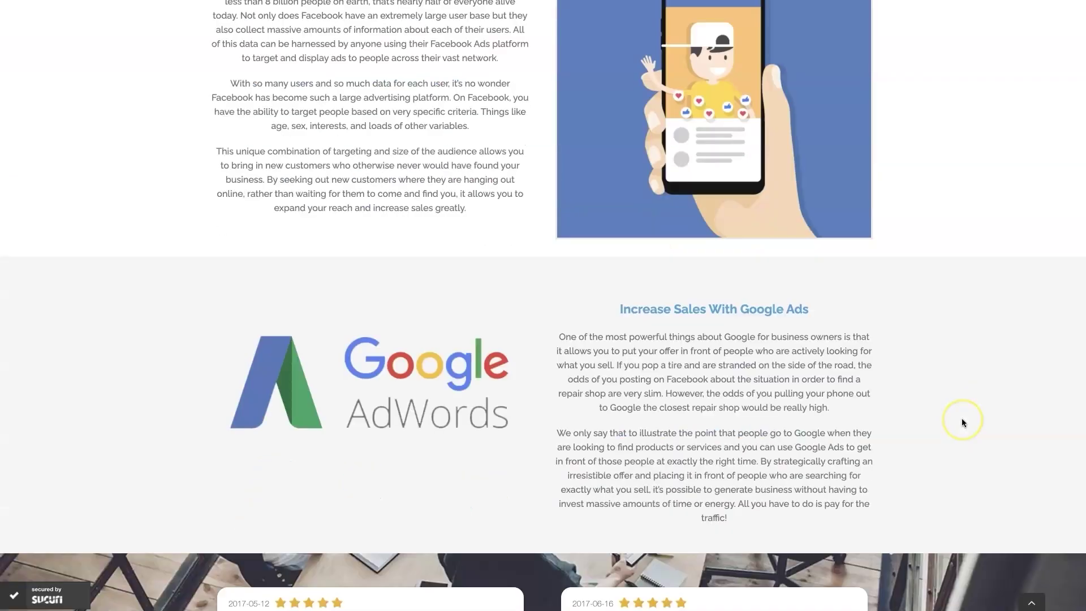
{"action": "scroll", "coordinate": [962, 419], "scroll_direction": "down", "scroll_amount": 4}
{"action": "scroll", "coordinate": [962, 418], "scroll_direction": "down", "scroll_amount": 2}
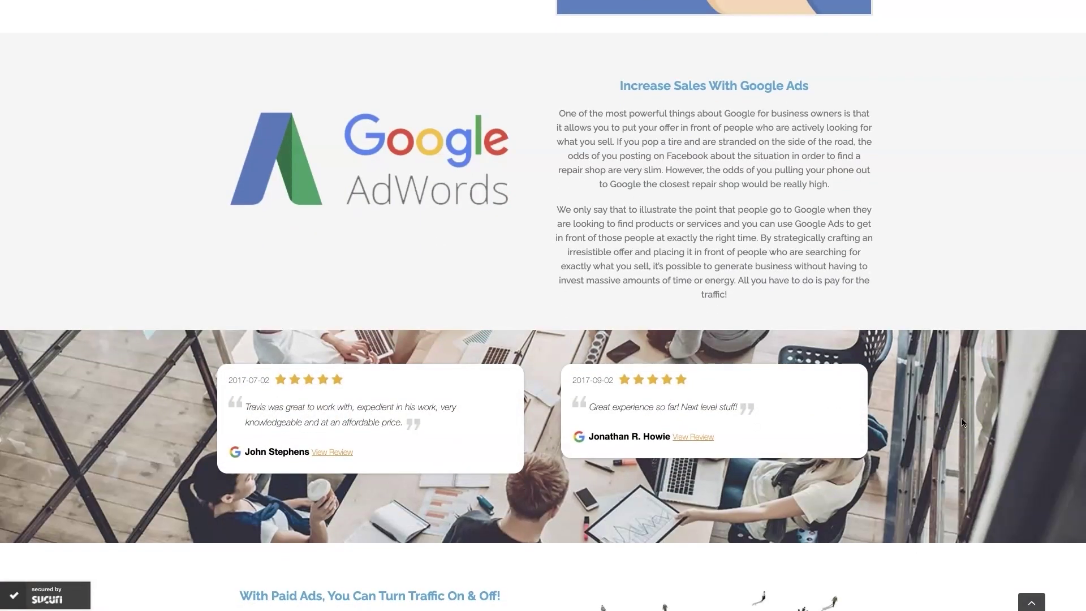
{"action": "scroll", "coordinate": [964, 422], "scroll_direction": "up", "scroll_amount": 1}
{"action": "scroll", "coordinate": [964, 422], "scroll_direction": "up", "scroll_amount": 1}
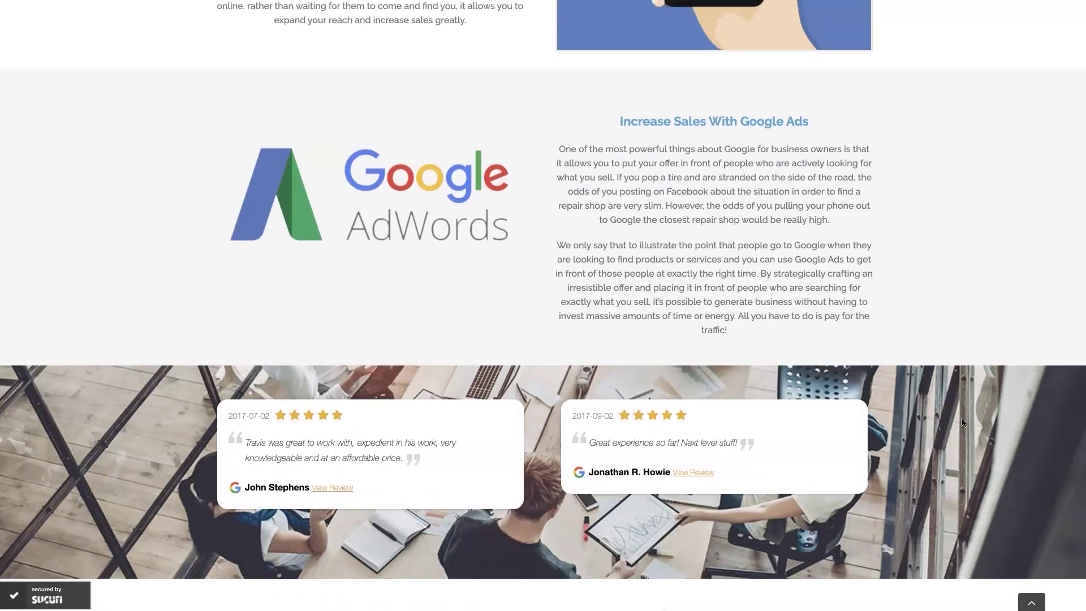